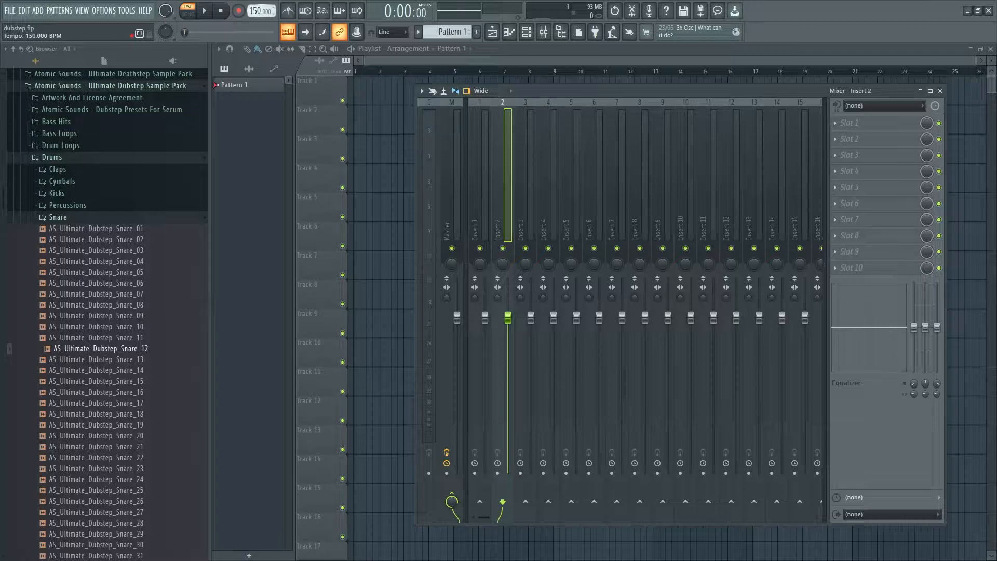
- Open the channel rack, delete all four default 808 channels and confirm the deletion
left_click(527, 32)
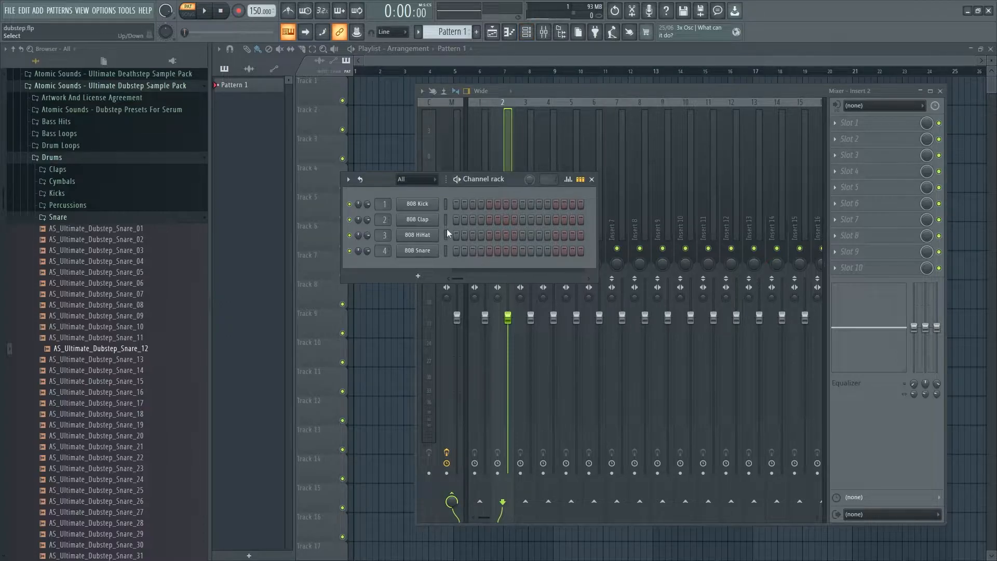
key("alt+Delete")
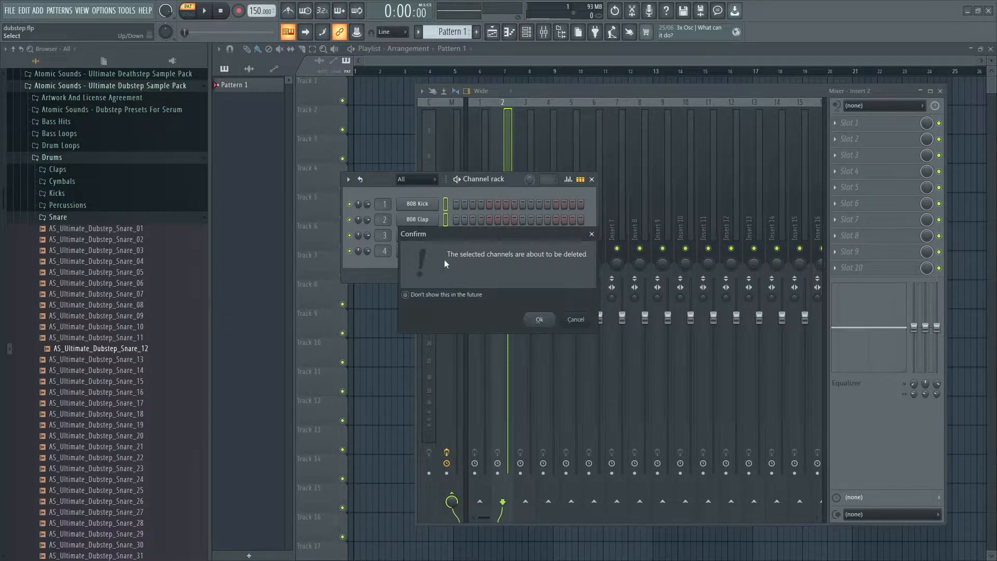
key("Return")
- Audition kick samples in the Atomic Sounds Ultimate Dubstep Sample Pack and load AS_Ultimate_Dubstep_Kick_22 into the empty sampler channel
scroll(124, 260, "up", 5)
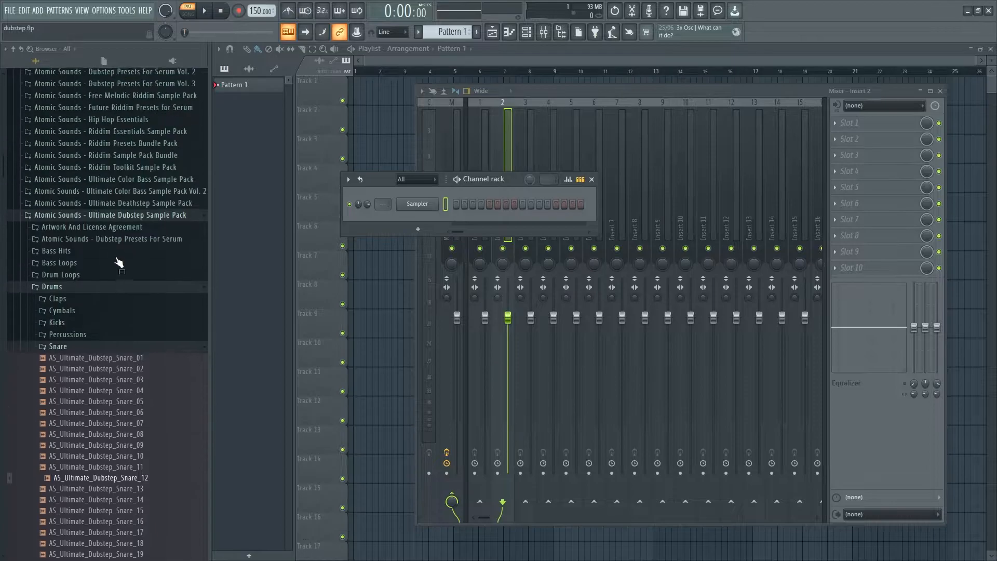
left_click(106, 287)
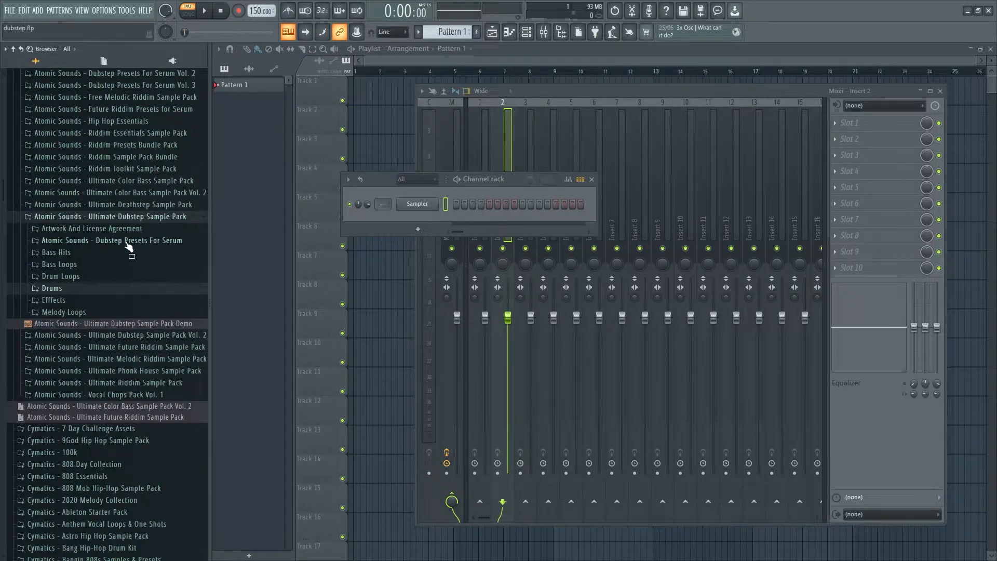
left_click(78, 287)
left_click(72, 152)
left_click(122, 184)
left_click(122, 227)
left_click(120, 249)
left_click(134, 282)
left_click(136, 313)
left_click(136, 334)
left_click(136, 367)
left_click(136, 390)
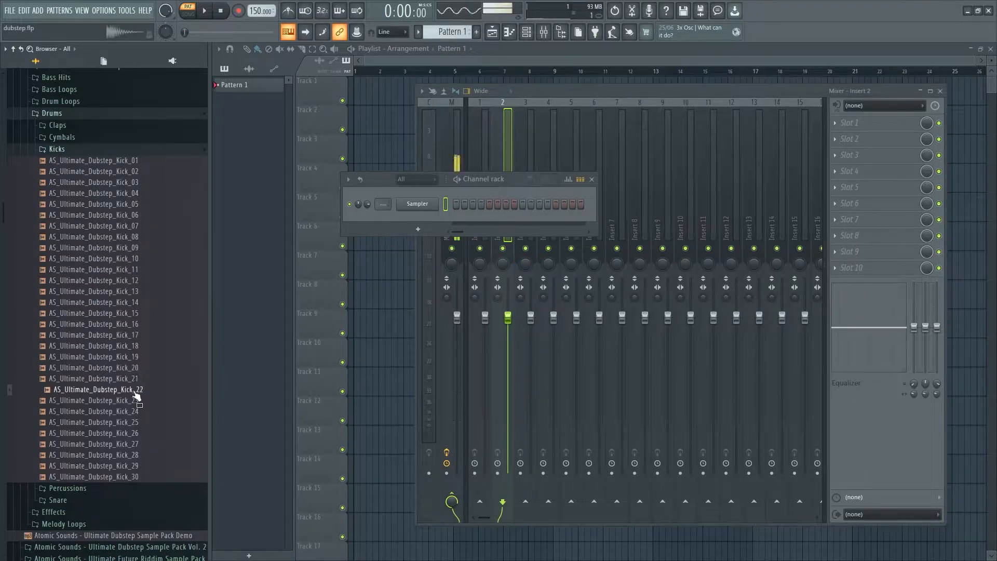
left_click(134, 407)
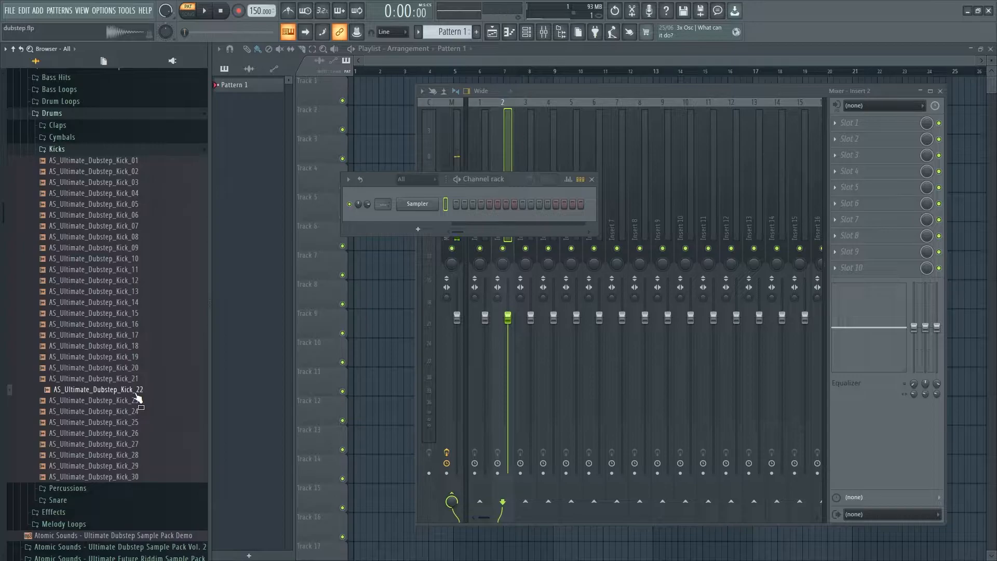
left_click_drag(414, 211, 419, 208)
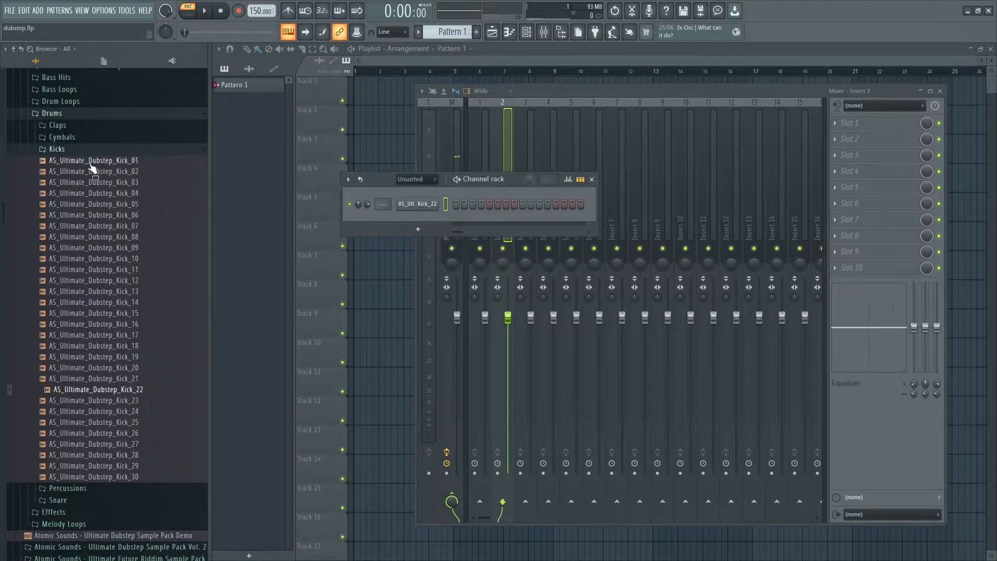
- Audition the sample pack's snares and add AS_Ultimate_Dubstep_Snare_21 as a new channel below the kick
left_click(75, 150)
left_click(69, 174)
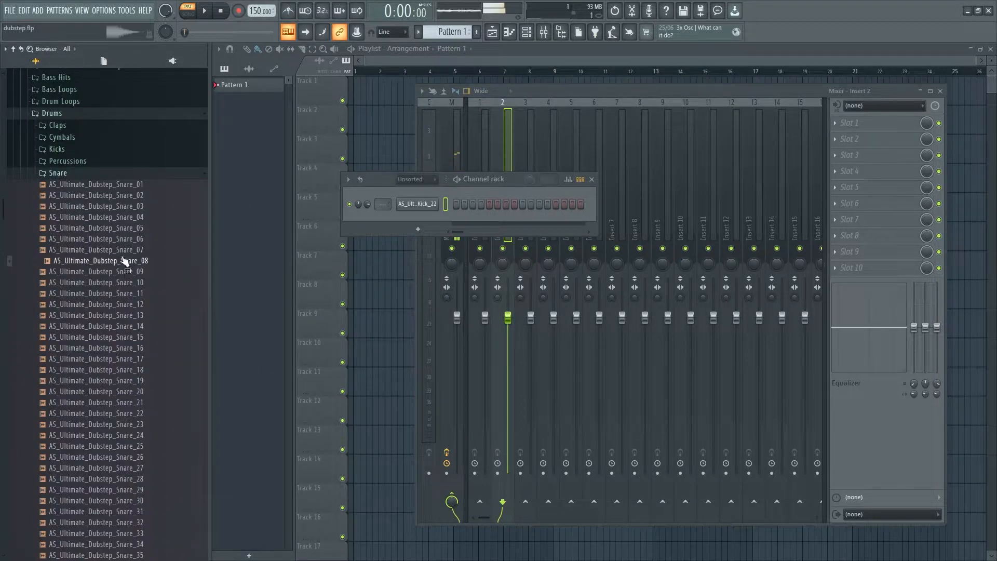
scroll(124, 261, "down", 2)
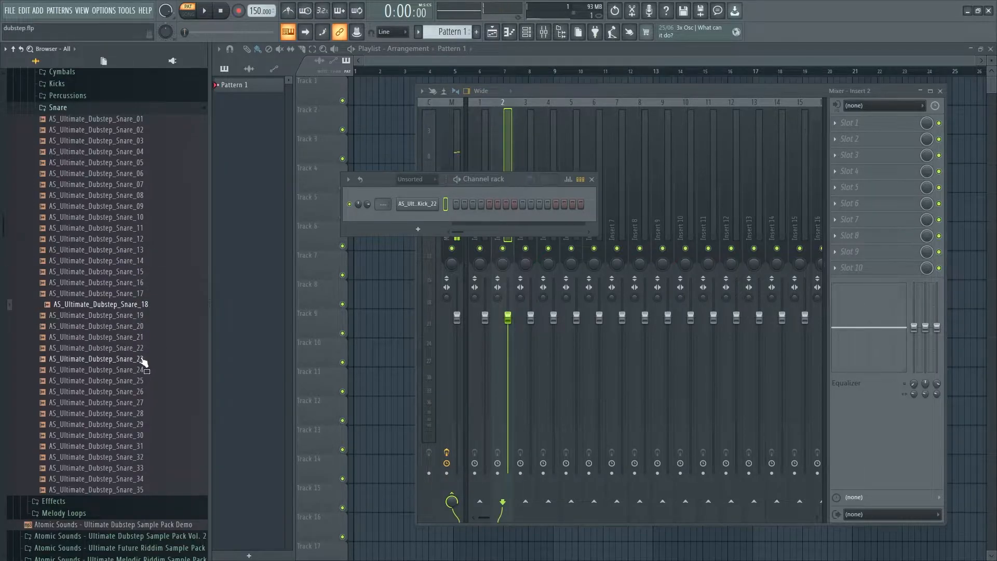
left_click_drag(156, 392, 161, 477)
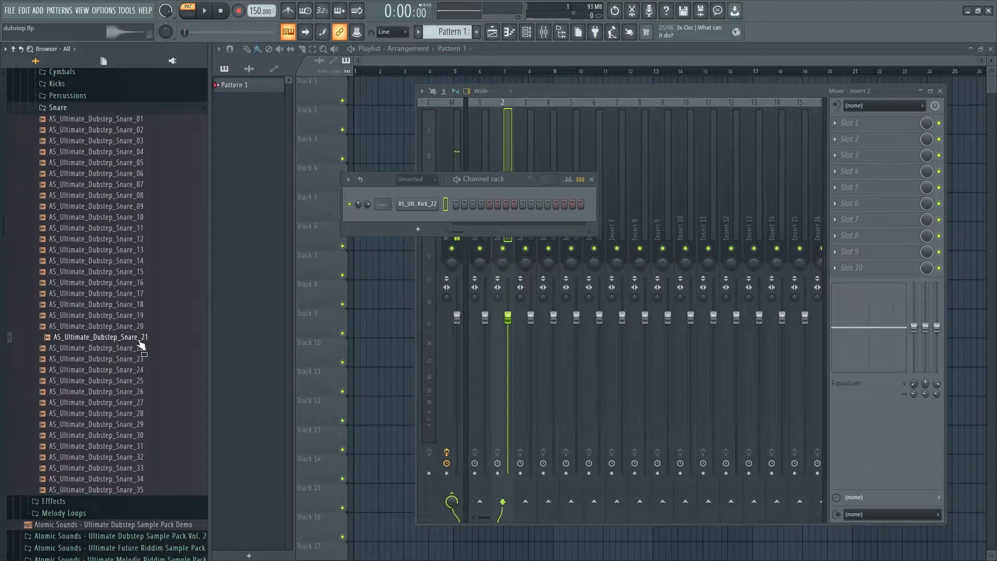
left_click_drag(411, 217, 413, 217)
- Program the kick on step 1 and the snare on step 9 of Pattern 1 and preview the loop
left_click(456, 204)
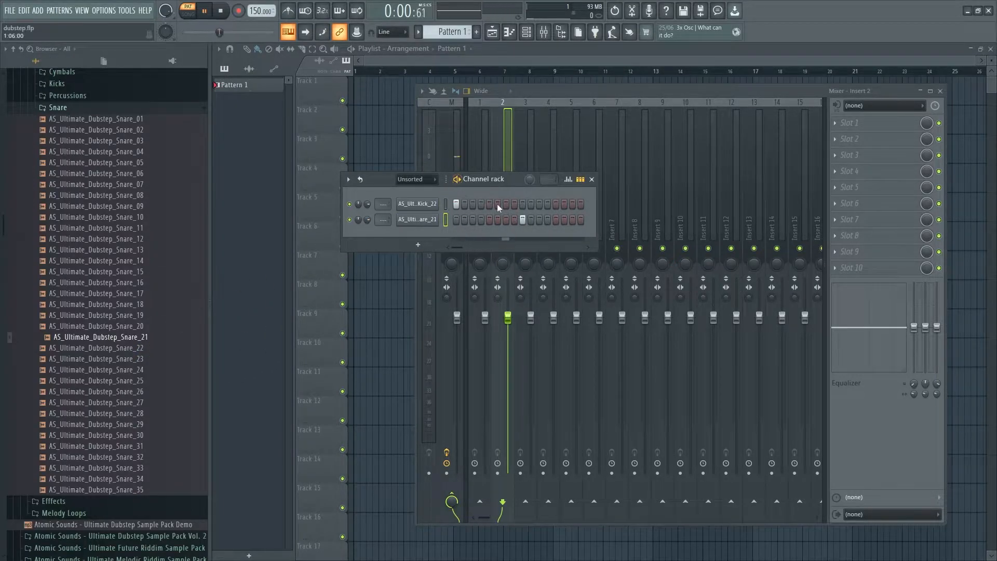
key("space")
left_click_drag(502, 180, 508, 235)
- Route the selected kick and snare channels to mixer tracks starting from Insert 1
right_click(488, 191)
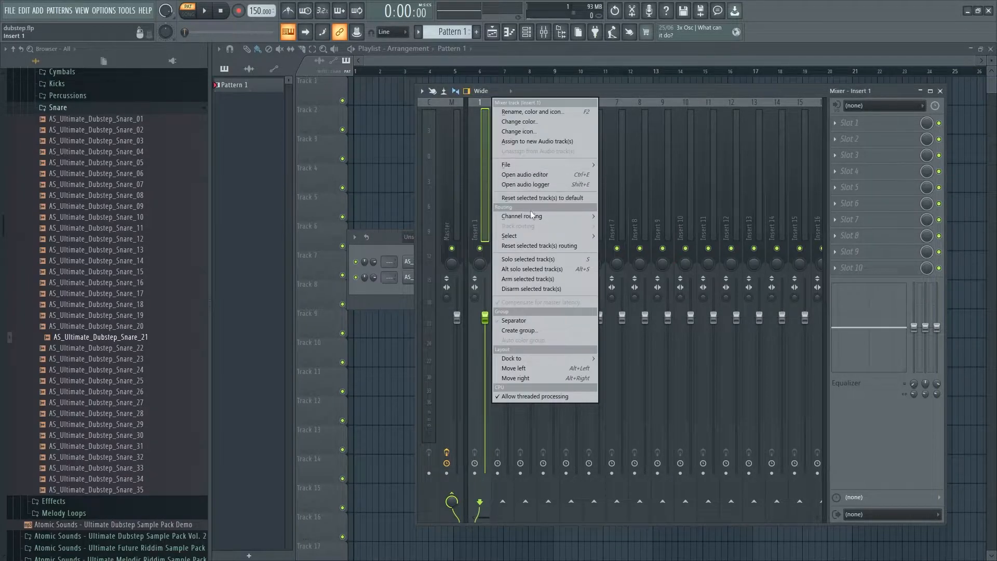
mouse_move(530, 210)
left_click(634, 223)
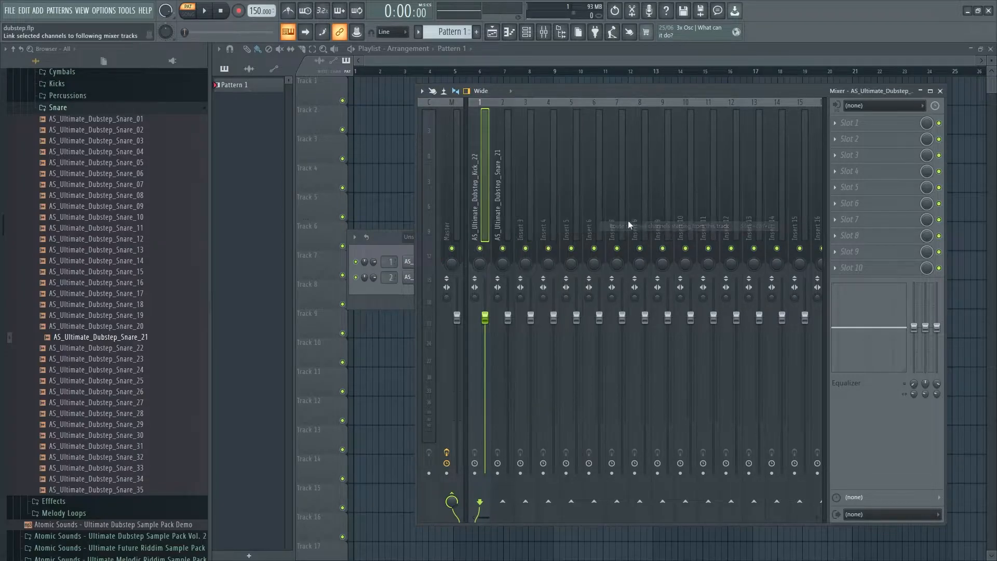
- Shape the kick track with Fruity parametric EQ 2, boosting band 6 about 3.1 dB near 652 Hz, and slightly lower the track's fader
key("space")
left_click_drag(321, 239, 354, 223)
scroll(332, 223, "down", 9)
scroll(332, 223, "down", 3)
left_click_drag(492, 239, 410, 230)
scroll(410, 228, "down", 1)
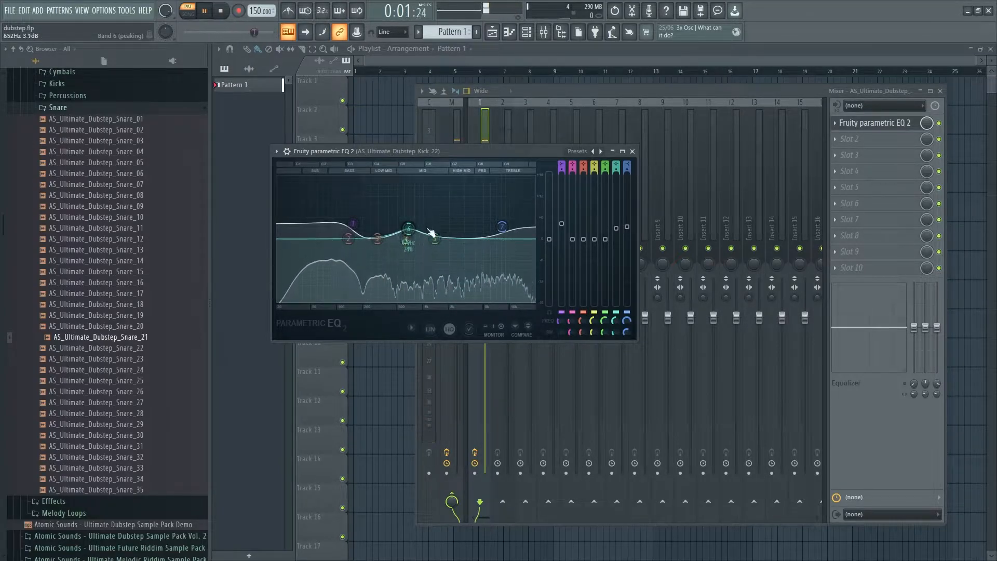
left_click(632, 152)
left_click_drag(492, 317, 492, 321)
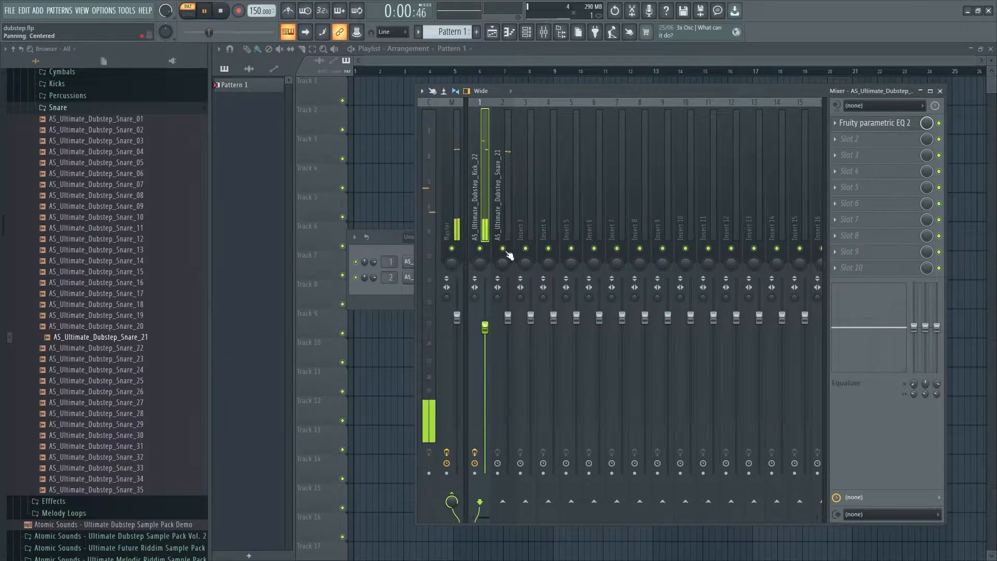
- Add Fruity parametric EQ 2 to the snare track, roll off its low end and boost band 2 about 5.7 dB near 144 Hz
left_click(503, 182)
left_click(844, 123)
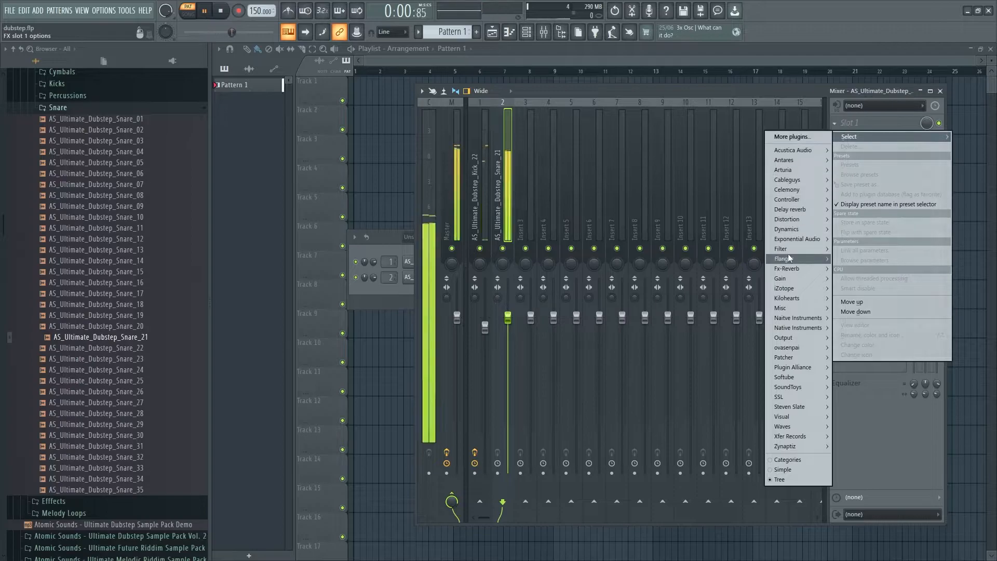
mouse_move(788, 249)
left_click(727, 298)
left_click_drag(589, 196, 589, 206)
left_click_drag(347, 266, 377, 245)
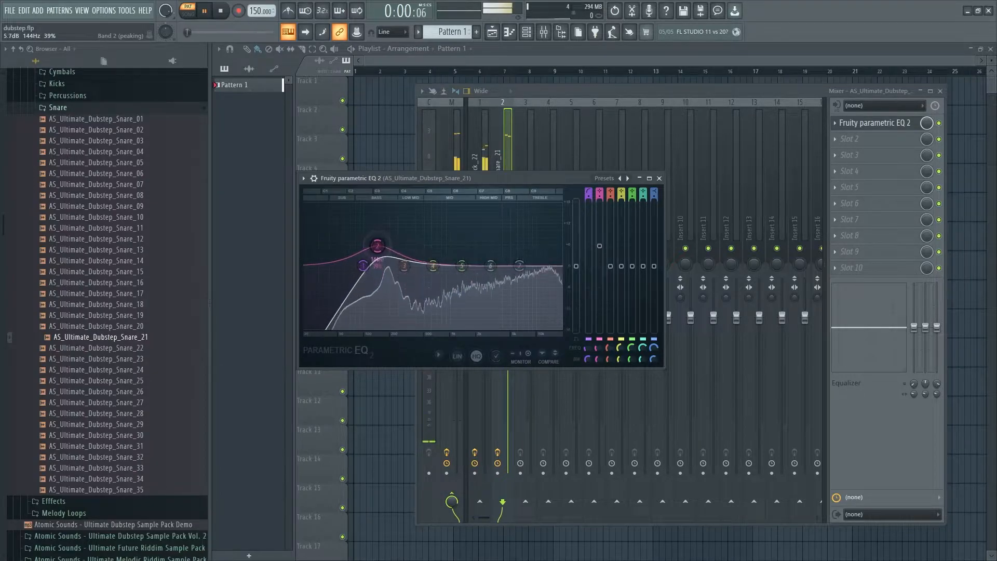
- Reduce the snare EQ's top treble band, boost bands 4 and 6, and dip band 3 in the low mids
left_click_drag(519, 266, 545, 297)
mouse_move(491, 266)
left_mouse_down()
mouse_move(477, 255)
mouse_move(485, 255)
left_mouse_up()
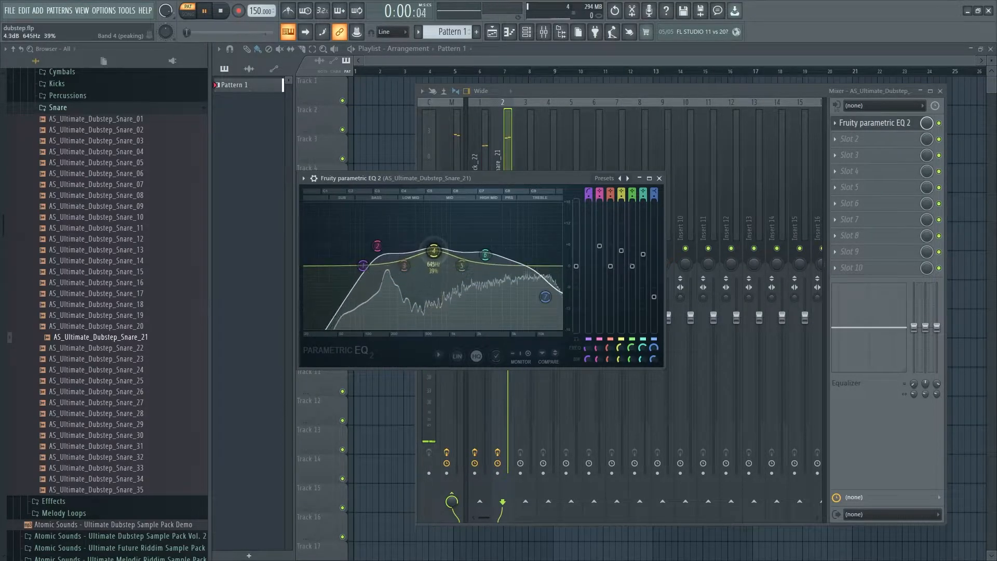
left_click_drag(432, 243, 416, 287)
left_click_drag(436, 254, 436, 256)
- Compare the snare with its EQ bypassed and enabled, and close the EQ window with the effect on
left_click(313, 179)
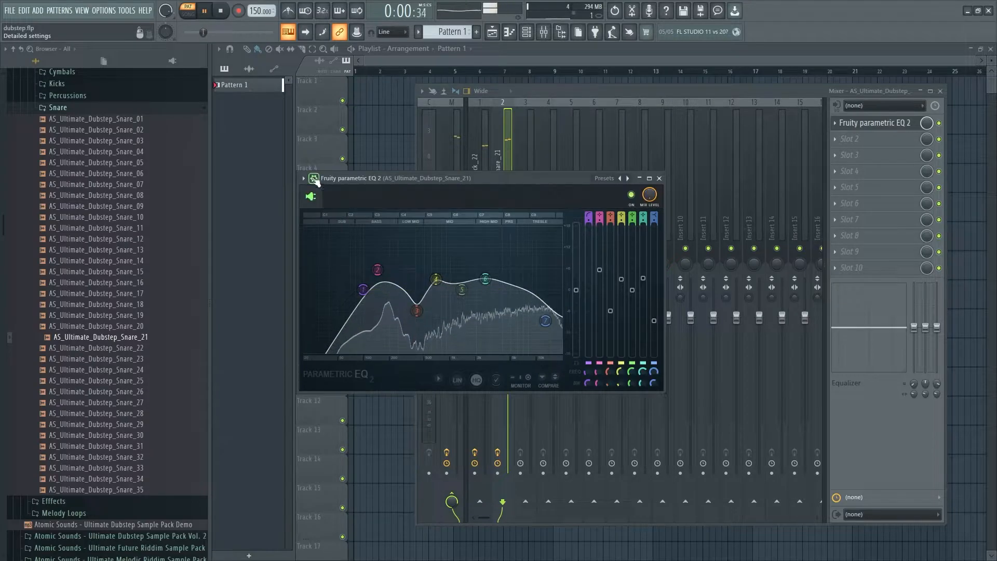
left_click(632, 195)
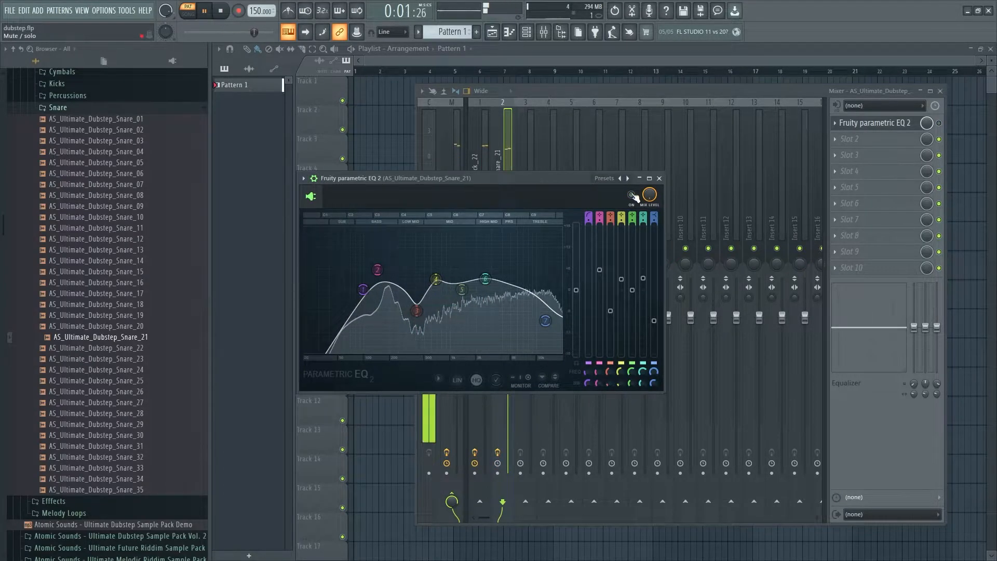
left_click(659, 178)
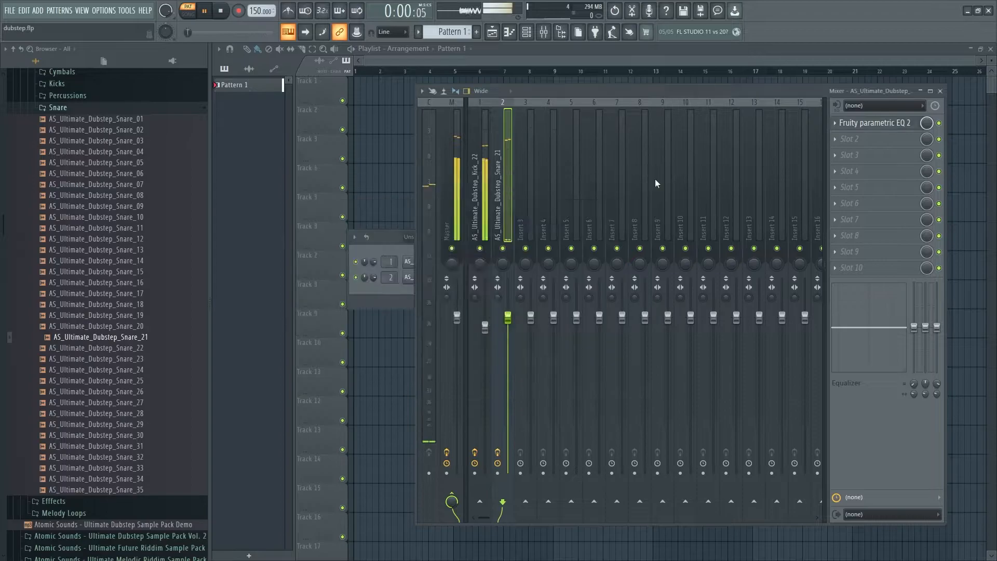
- Slightly lower the snare track's fader and stop playback
left_click_drag(508, 318, 509, 325)
key("space")
- Create Pattern 2, audition the pack's cymbals, and add closed hi-hat samples 15 and 09 as new channels
left_click(406, 292)
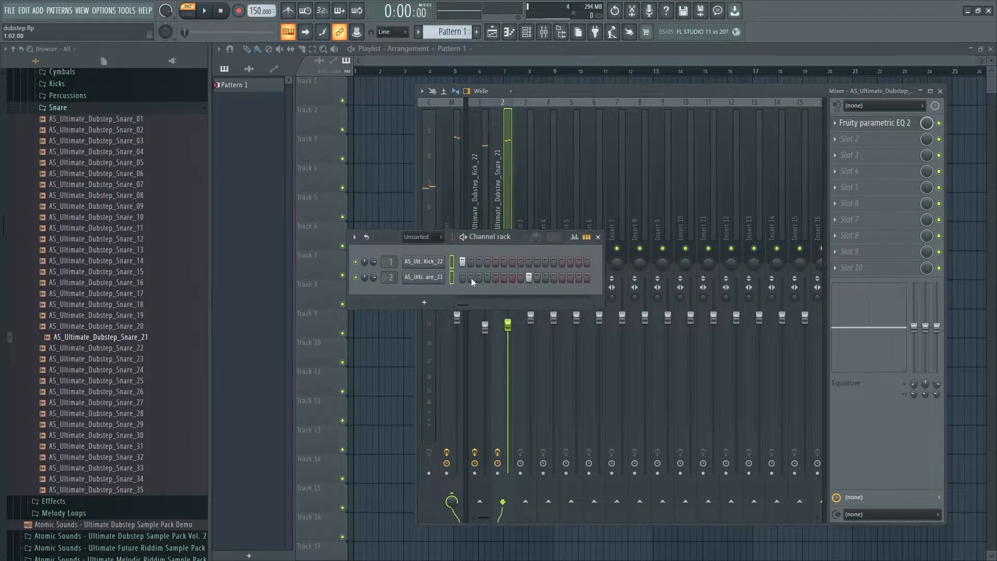
key("KP_Add")
scroll(78, 176, "up", 2)
left_click(73, 173)
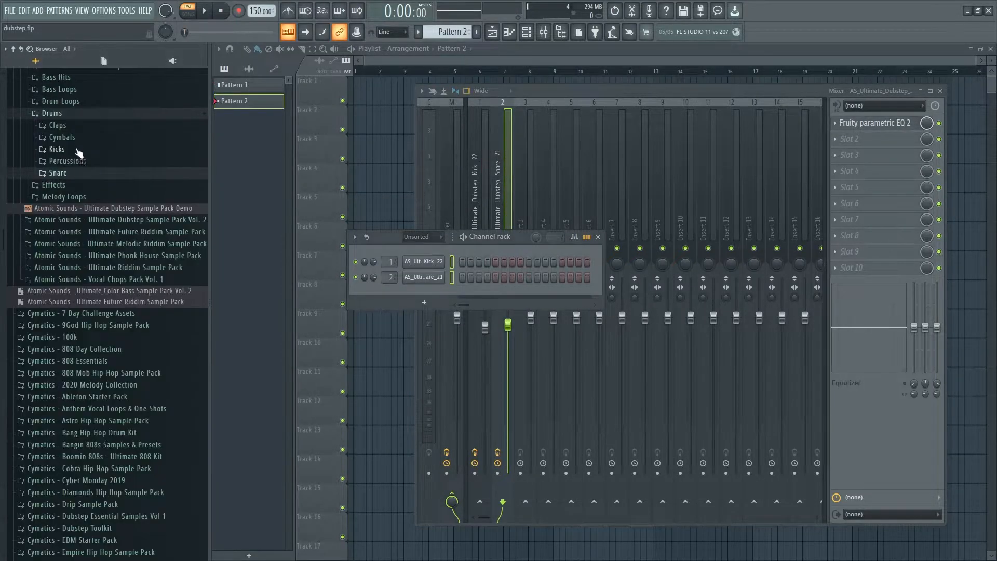
left_click(78, 138)
left_click(150, 217)
left_click(156, 237)
left_click(160, 260)
left_click(159, 238)
left_click_drag(430, 295, 403, 306)
- Audition further hi-hat samples and add AS_Ultimate_Dubstep_Open_Hi_Hat_03 as a new channel
left_click(167, 162)
left_click(172, 173)
scroll(160, 349, "down", 5)
left_click(169, 361)
left_click(168, 368)
left_click(165, 381)
left_click(160, 305)
left_click(164, 294)
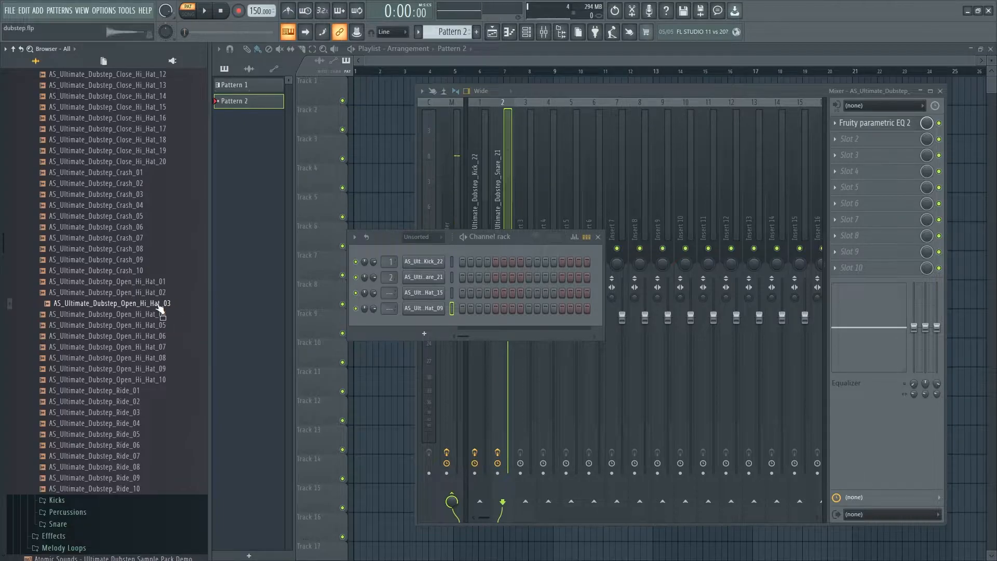
left_click_drag(429, 331, 429, 332)
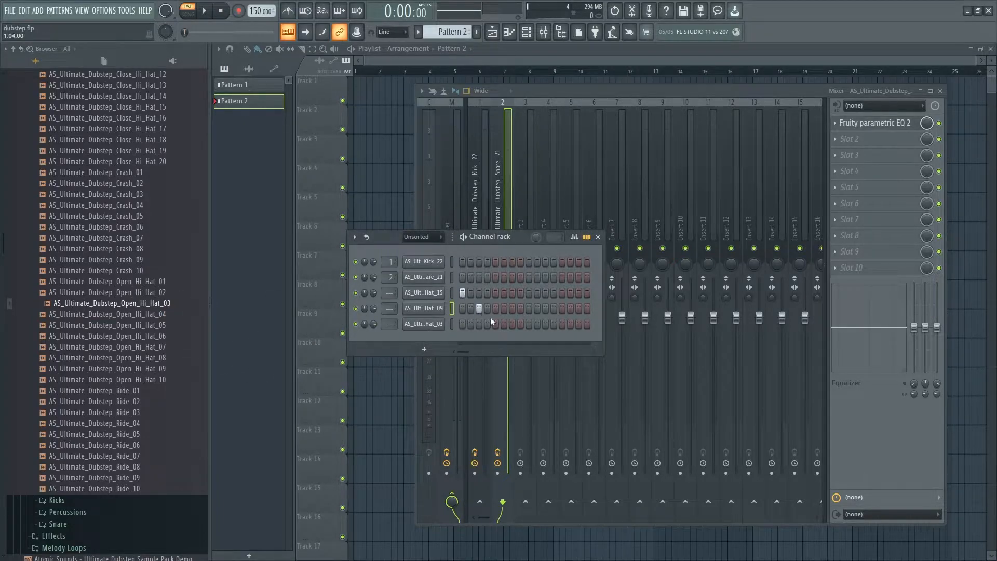
- Program closed hat 15 on steps 1 and 9, closed hat 09 on 3, 7, 11 and 15, open hat 03 on 5 and 13, and play
left_click(545, 308)
left_click(562, 323)
left_click(579, 308)
key("space")
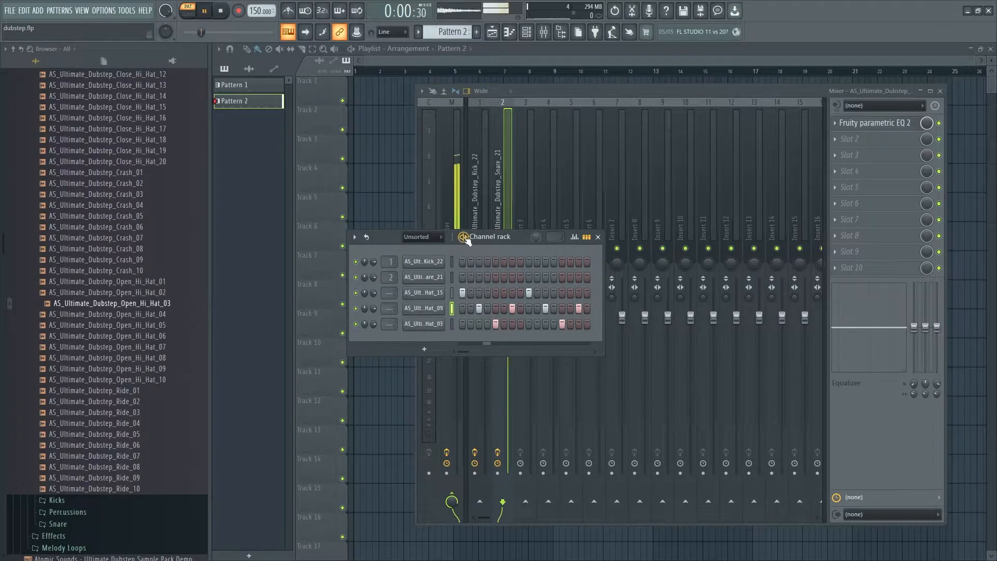
- Check the sampler settings of the closed hi-hat 15 channel and close its window
left_click(441, 290)
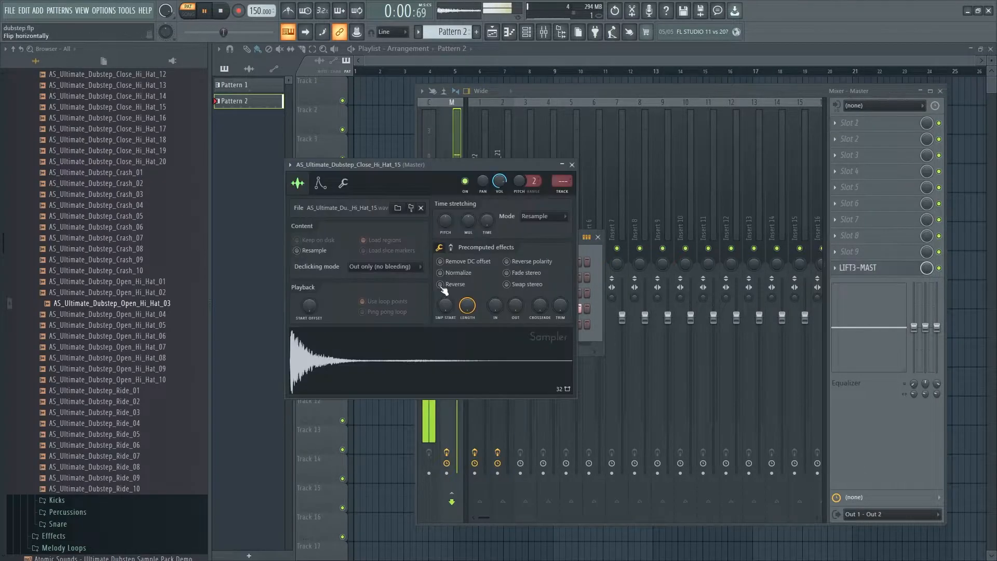
left_click(572, 165)
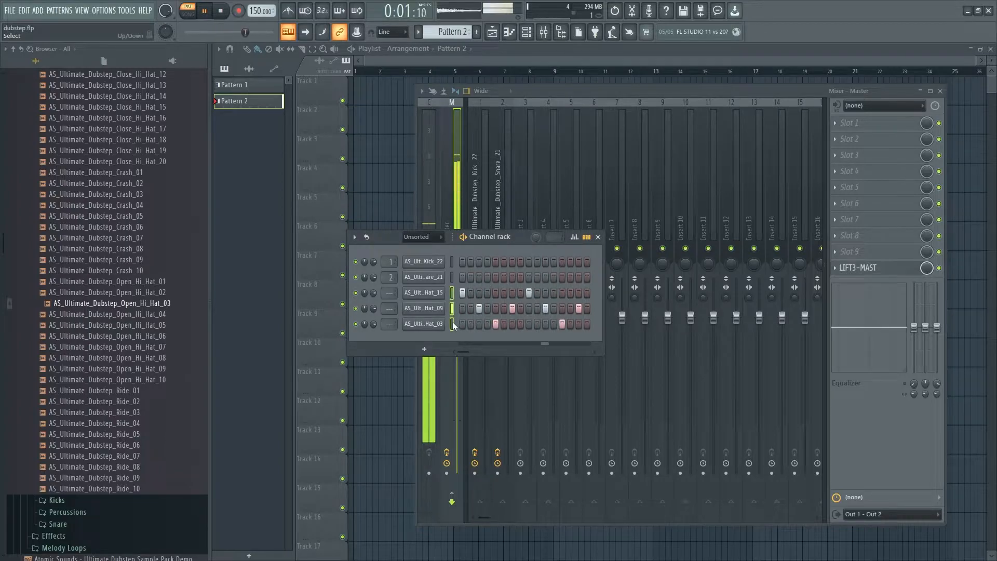
- Route the three selected hi-hat channels to mixer tracks starting from Insert 3 and lower their faders
left_click(522, 195)
right_click(524, 195)
mouse_move(564, 216)
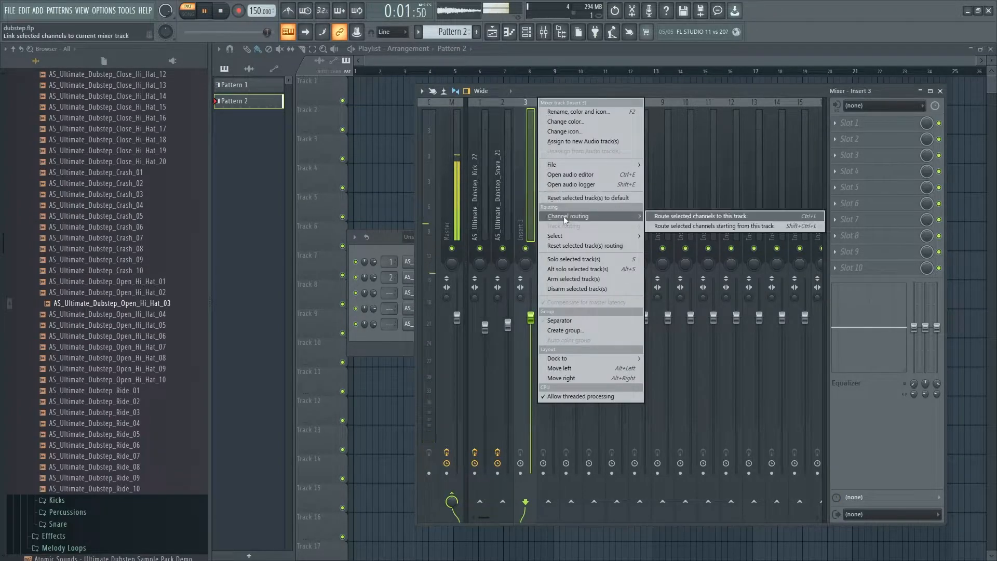
left_click(703, 226)
left_click_drag(531, 319, 533, 346)
- Fill bars 9 to 16 of the playlist with Pattern 2 clips on Track 4 and Pattern 1 clips on Track 3
left_click_drag(537, 61, 597, 64)
key("space")
left_click_drag(519, 184, 690, 181)
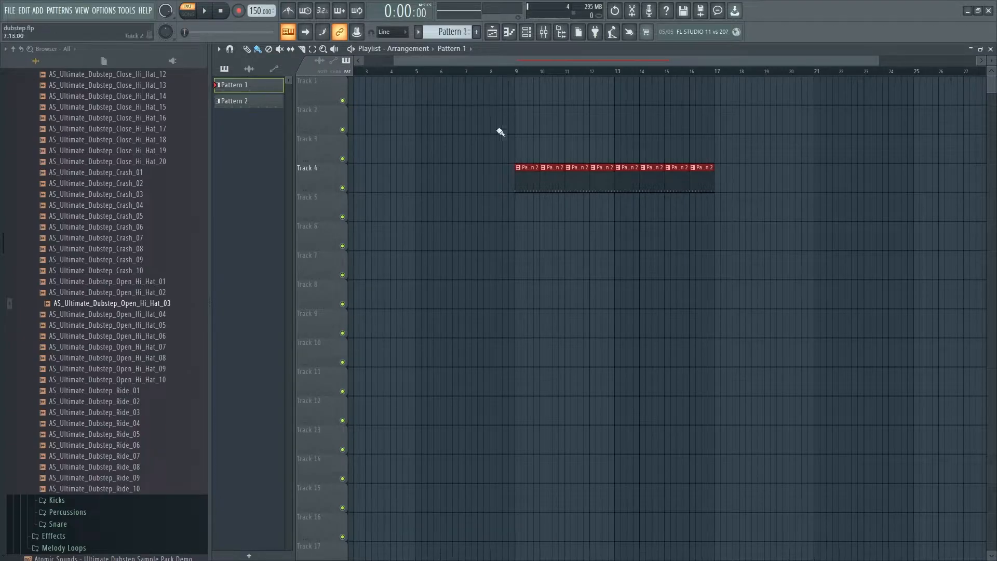
left_click_drag(516, 149, 696, 154)
- Play the arrangement from bar 9 and further lower the three hi-hat faders in the mixer to balance them with the drums
left_click(517, 68)
key("space")
left_click(545, 33)
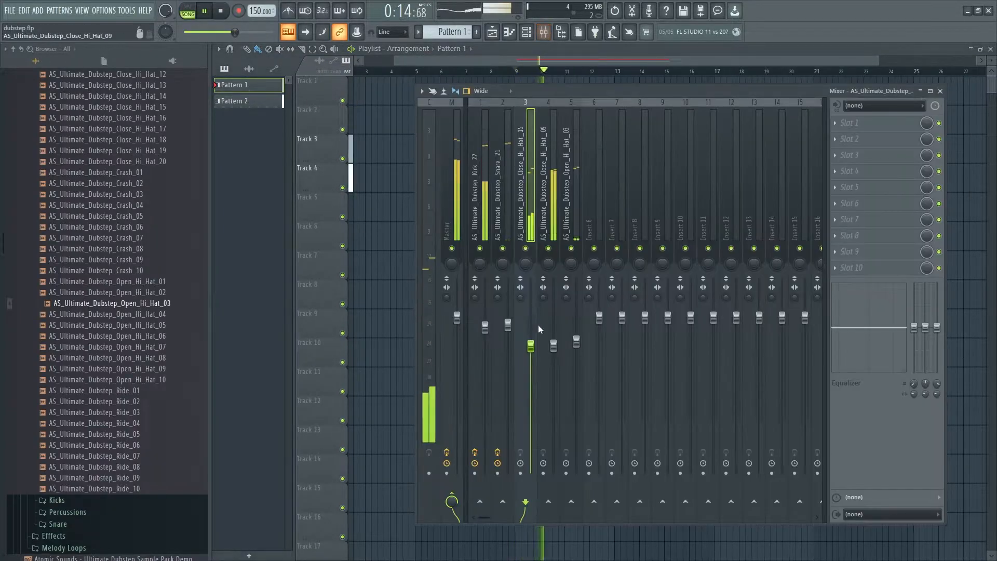
left_click_drag(577, 357, 530, 350)
left_click(554, 358)
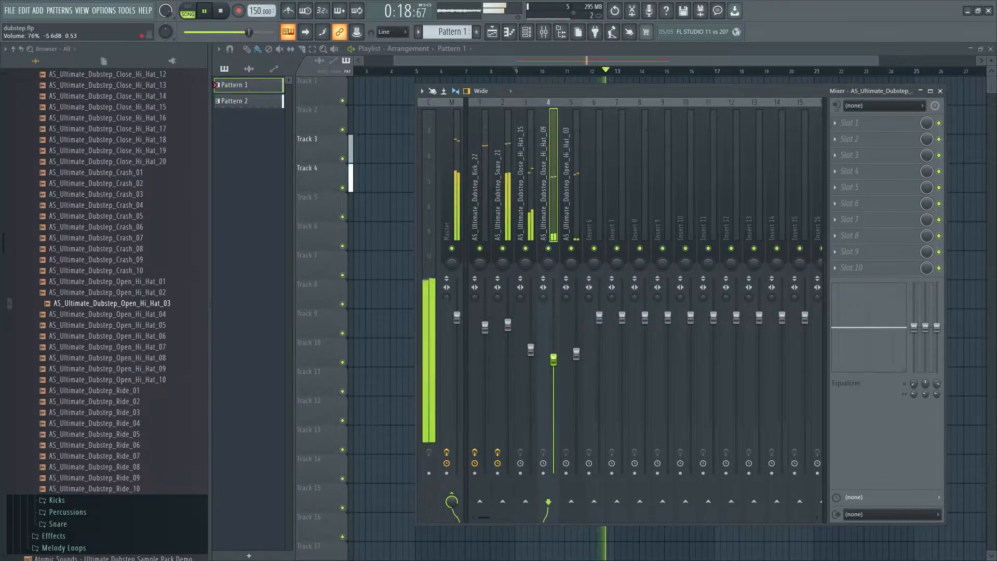
left_click(577, 354)
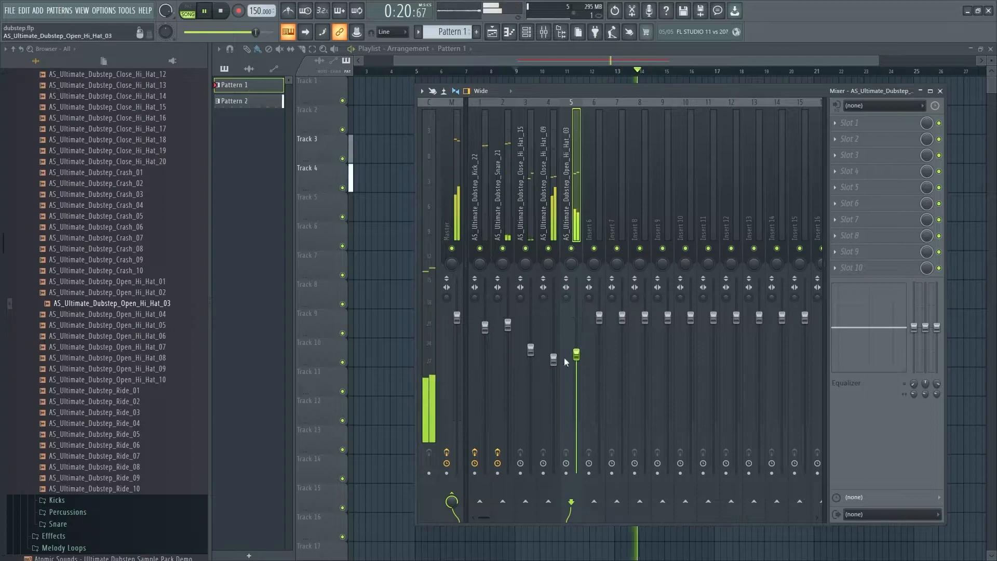
left_click_drag(553, 359, 555, 364)
key("F9")
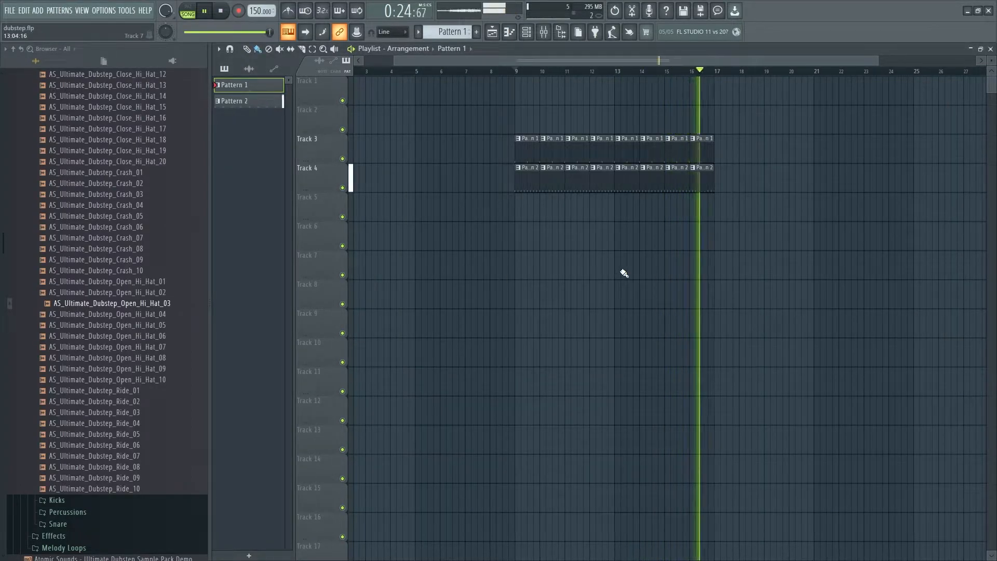
key("space")
- Save the project and display the channel rack with Pattern 2
left_click(11, 12)
left_click(26, 60)
left_click(512, 35)
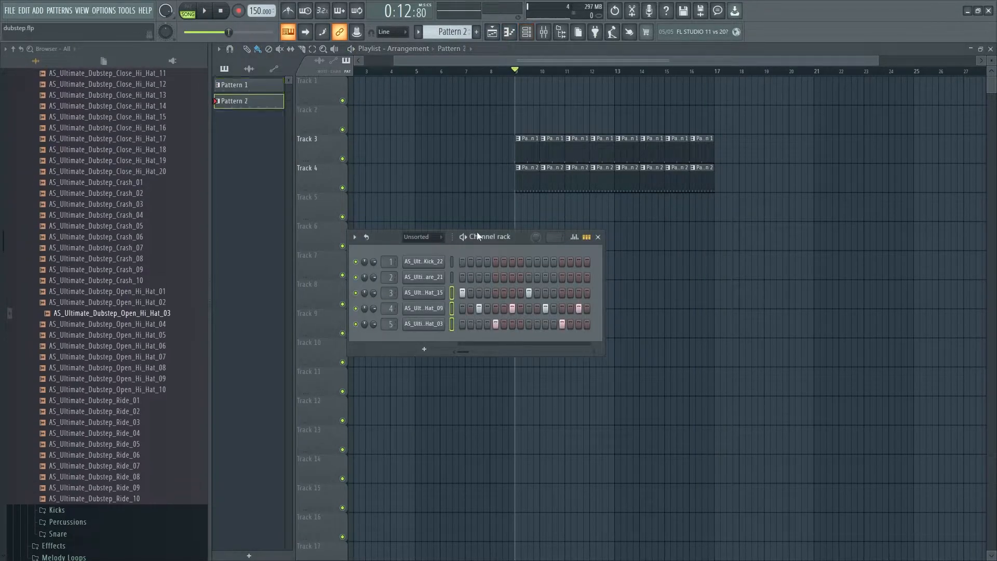
- Create Pattern 3 and add a Serum synth channel to it
key("F4")
left_click(423, 348)
mouse_move(446, 494)
left_click(496, 495)
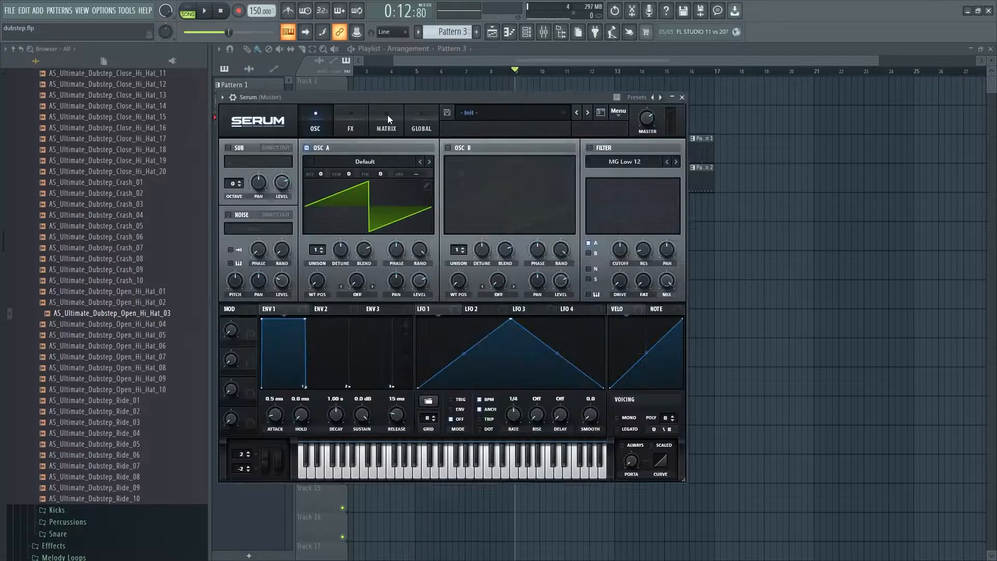
left_click_drag(391, 98, 530, 90)
- Modulate the wavetable position and level of Serum's OSC A with LFO 1 and give the LFO an earlier, rounded peak
left_click_drag(455, 275, 457, 266)
left_click_drag(561, 301, 453, 274)
left_click_drag(561, 302, 556, 273)
left_click_drag(647, 311, 605, 311)
left_click_drag(579, 346, 579, 326)
- Set Serum's filter to HP 12 with its frequency around 37% and modulate the cutoff with LFO 1
left_click(760, 154)
mouse_move(756, 178)
left_click(820, 248)
left_click_drag(781, 273, 784, 260)
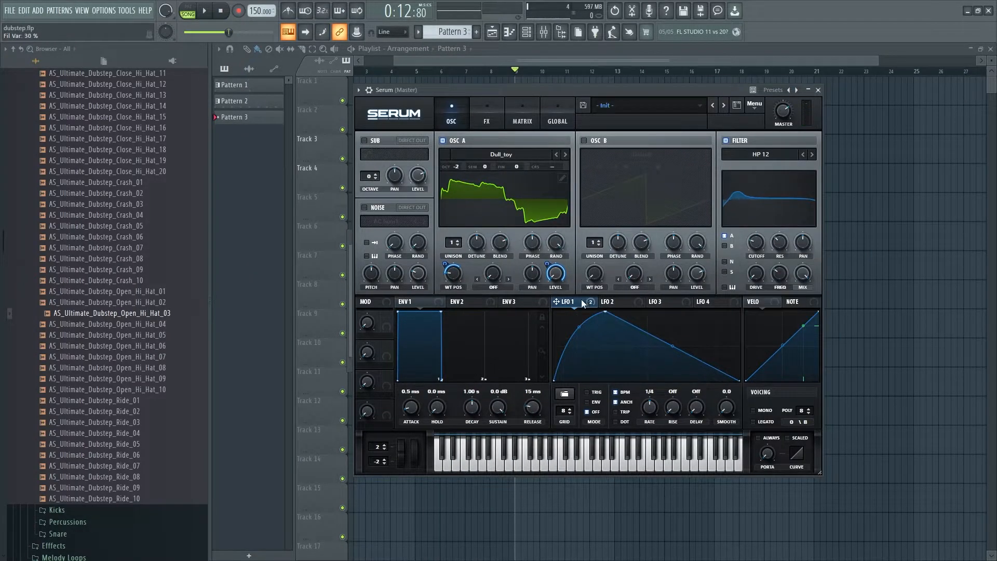
left_click_drag(582, 303, 756, 242)
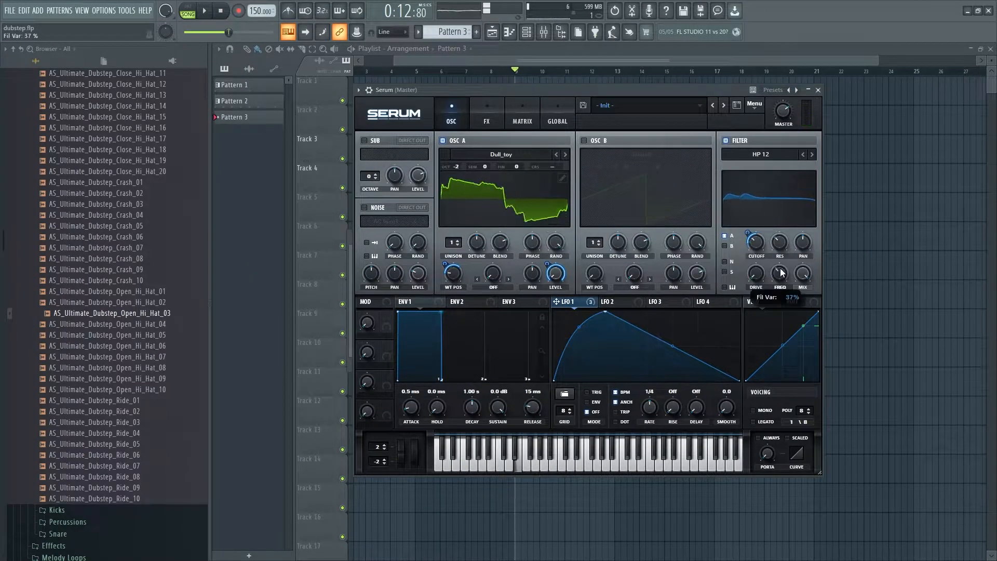
- Set the warp mode of OSC A to Bend + and modulate the warp amount with LFO 2
left_click(607, 303)
left_click(493, 287)
left_click(501, 342)
left_click_drag(611, 302, 492, 273)
left_click_drag(484, 264, 492, 259)
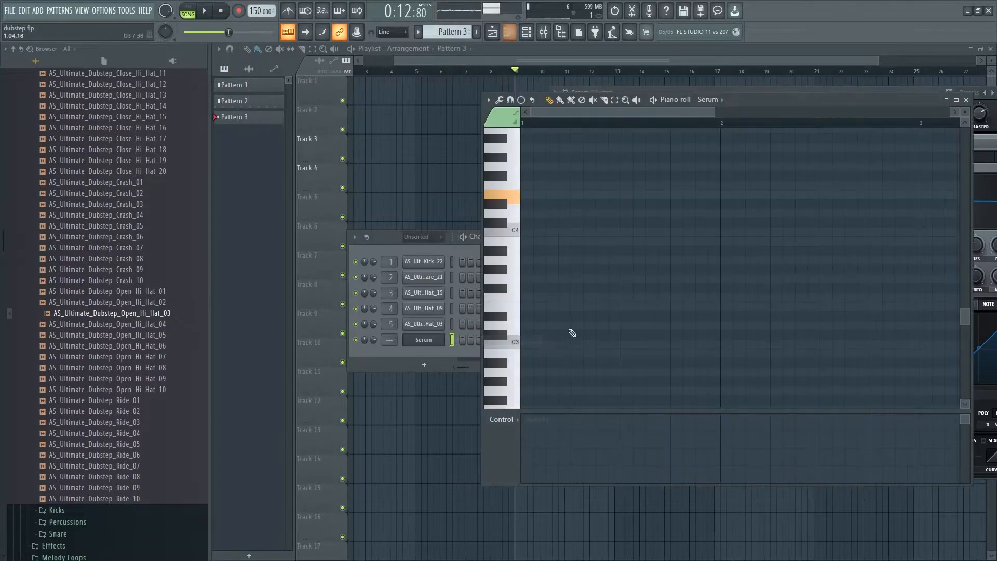
- Draw the first bass notes in Serum's piano roll and load the J106 Chorus noise while the pattern plays
left_click(545, 194)
left_click_drag(570, 194, 621, 194)
key("space")
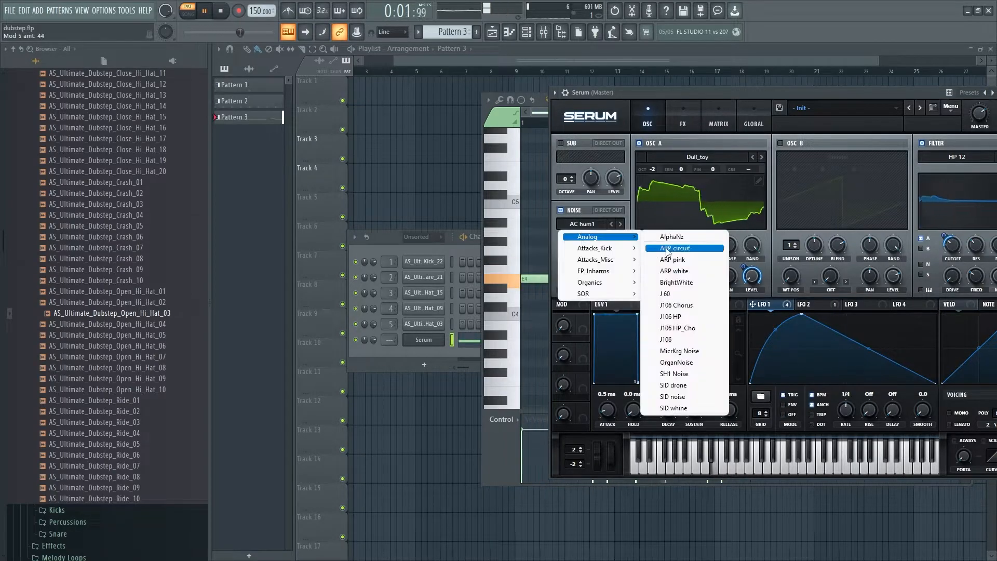
left_click(675, 305)
key("space")
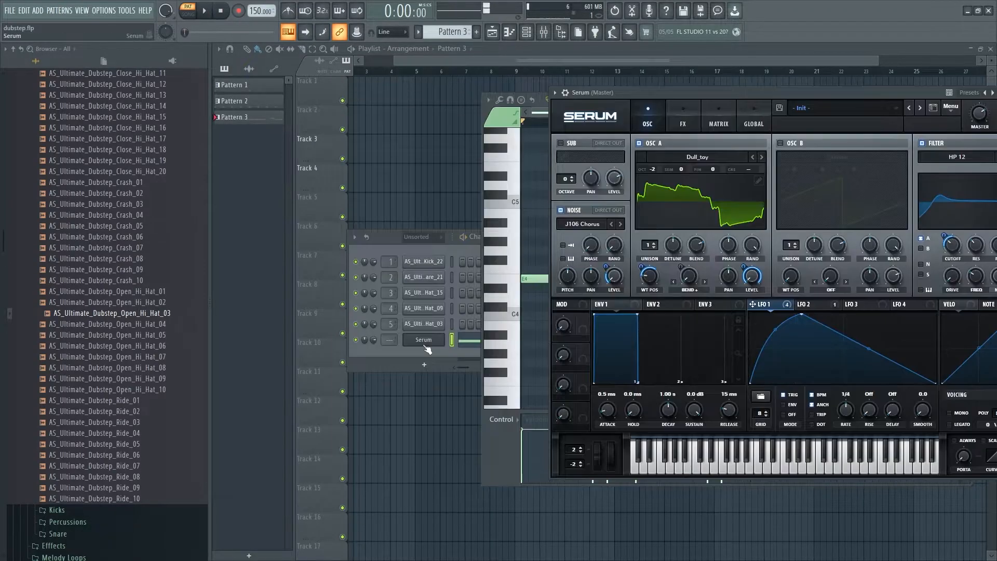
- Route the Serum channel to mixer track 6 and play the pattern to check its signal
left_click_drag(723, 99, 490, 106)
left_click(347, 102)
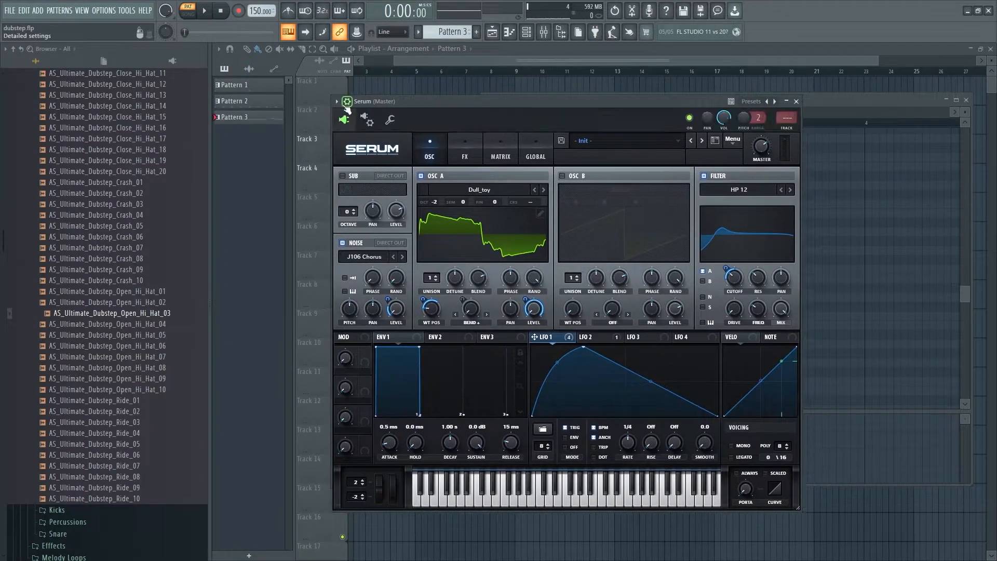
key("F9")
key("space")
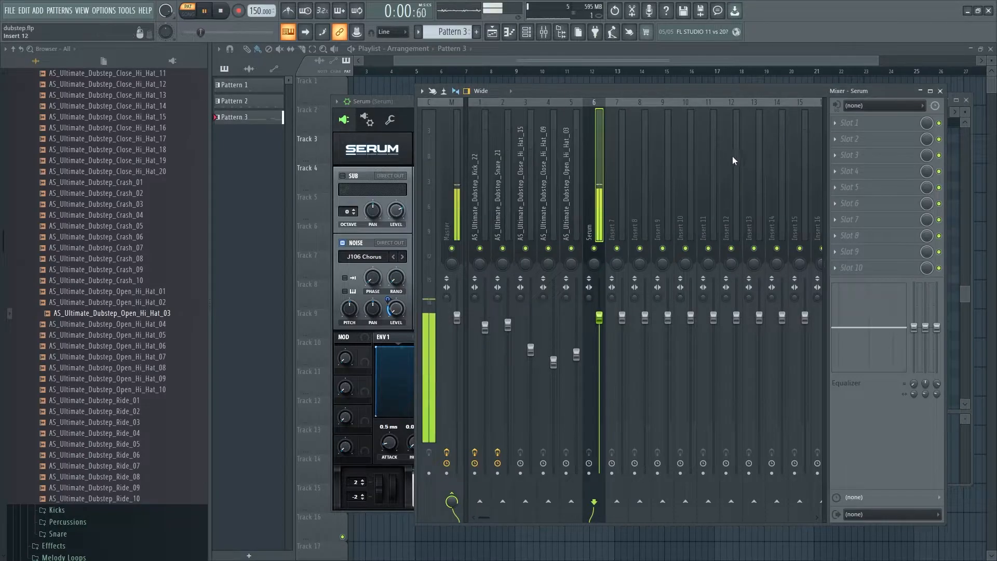
key("space")
- Build a chain of OTT, Abbey Road Saturator, Black Box Analog Design, OTT and Abbey Road Saturator on Serum's mixer track and save the project
left_click(840, 121)
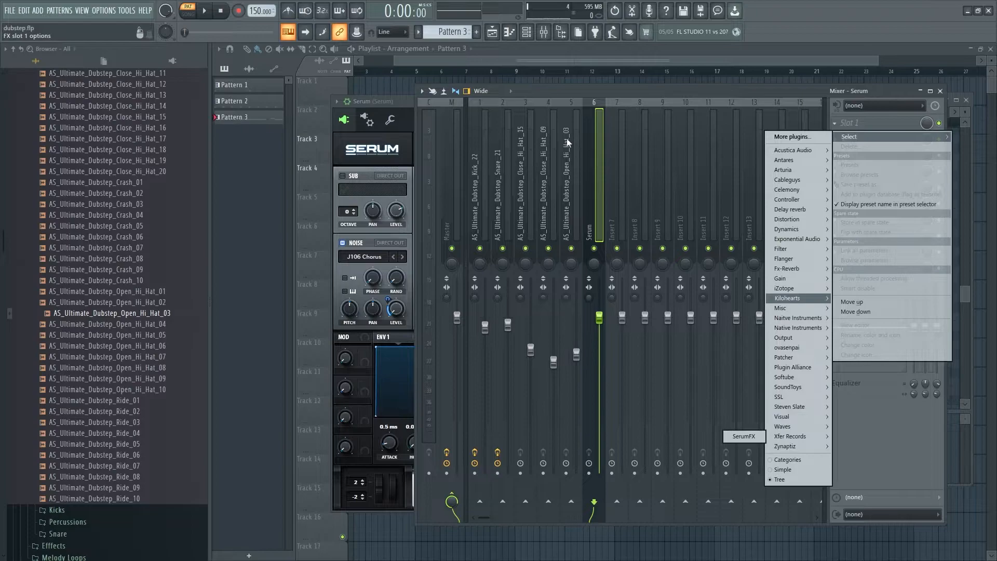
left_click(593, 183)
left_click(9, 10)
left_click(18, 58)
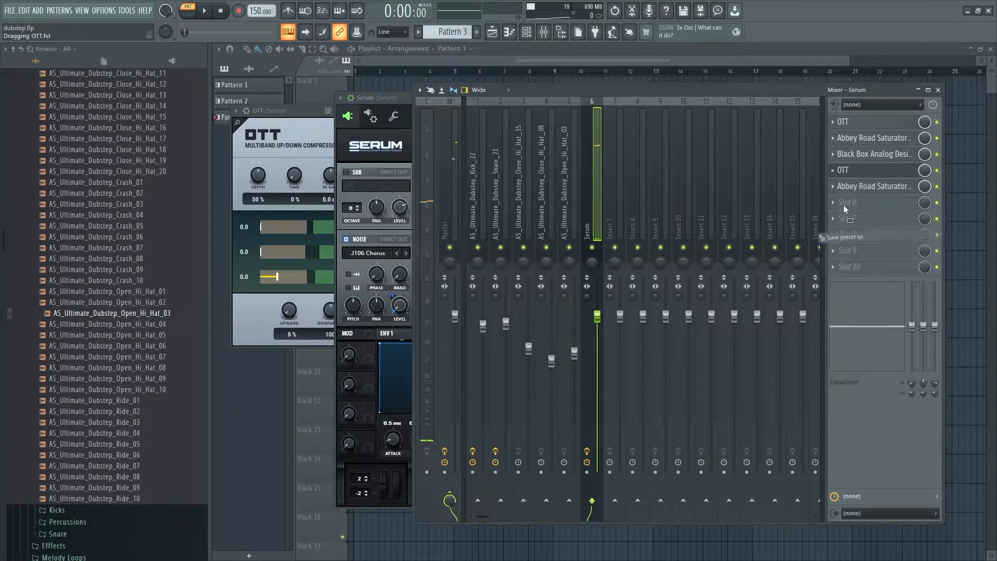
- Add another OTT with 22% depth and a Fruity WaveShaper after the existing effects on Serum's mixer track
left_click(843, 202)
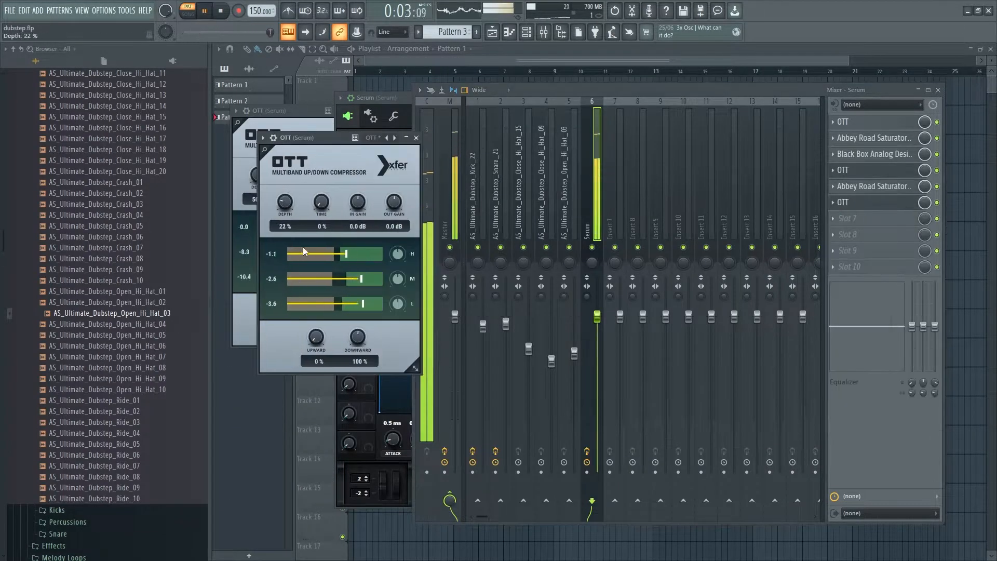
left_click(852, 218)
left_click(722, 307)
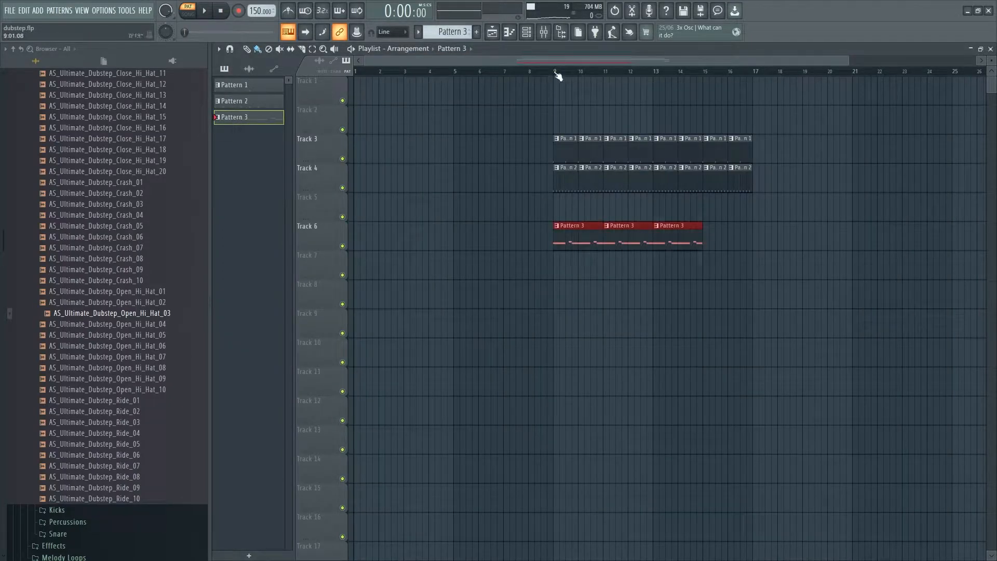
- Play the arrangement from bar 9 and delete the second and third Pattern 3 clips on Track 6
double_click(555, 73)
scroll(657, 76, "up", 2)
right_click(643, 236)
right_click(678, 237)
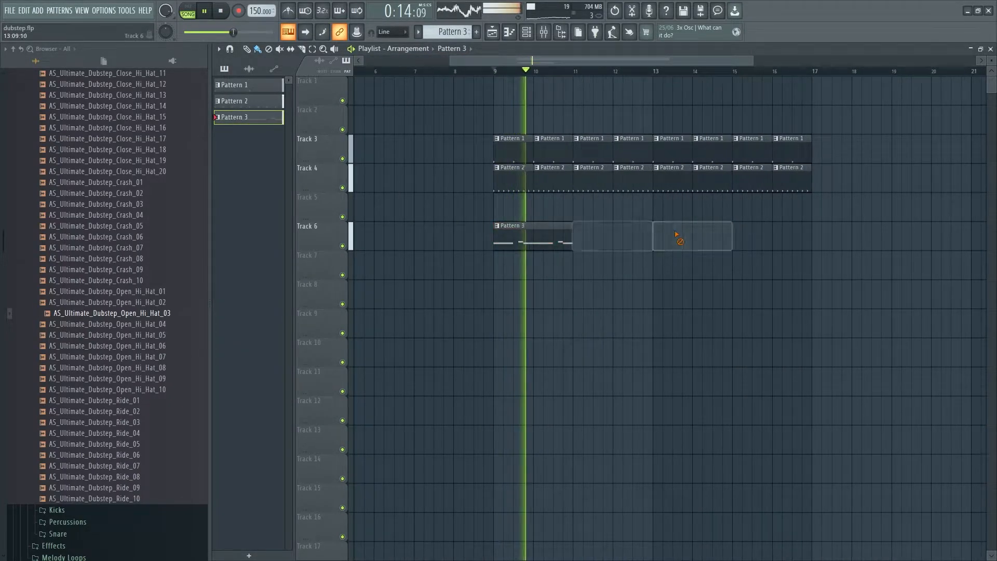
- Try a second Pattern 3 clip at bar 11 on Track 6 while playing the arrangement
left_click(581, 239)
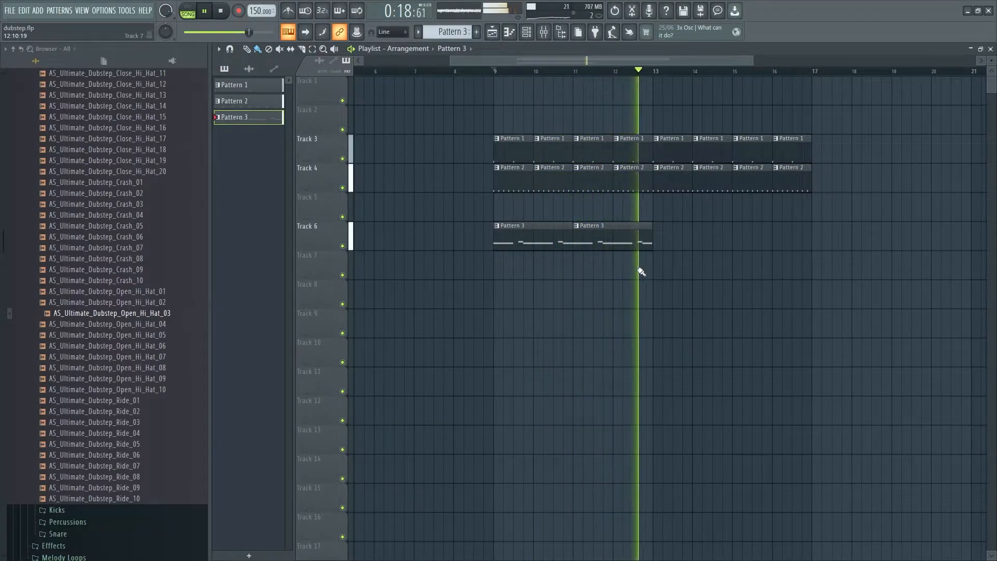
key("space")
key("space")
right_click(642, 241)
key("space")
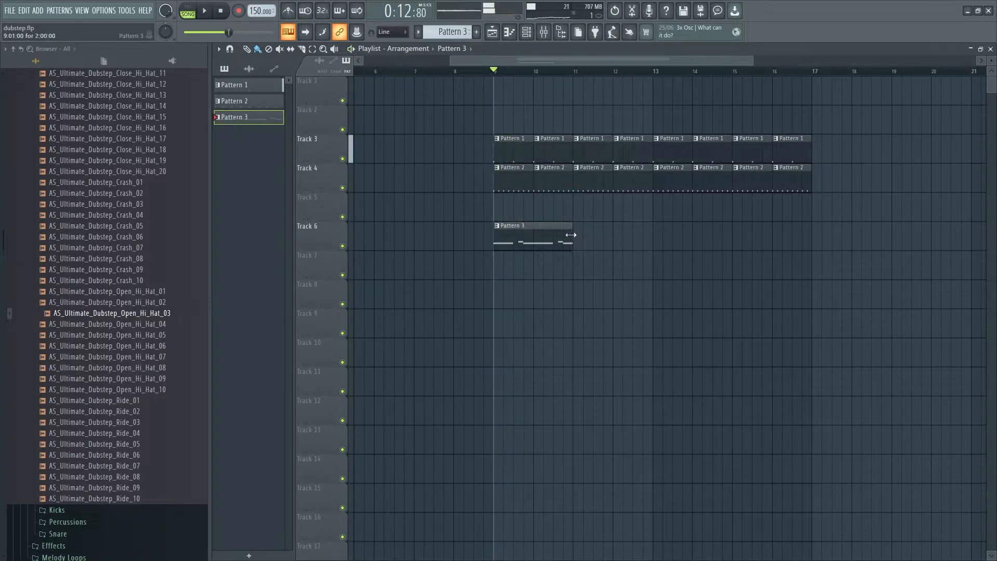
- Clone the Serum channel as Serum #2 and copy the Serum notes of Pattern 3 into it
double_click(552, 235)
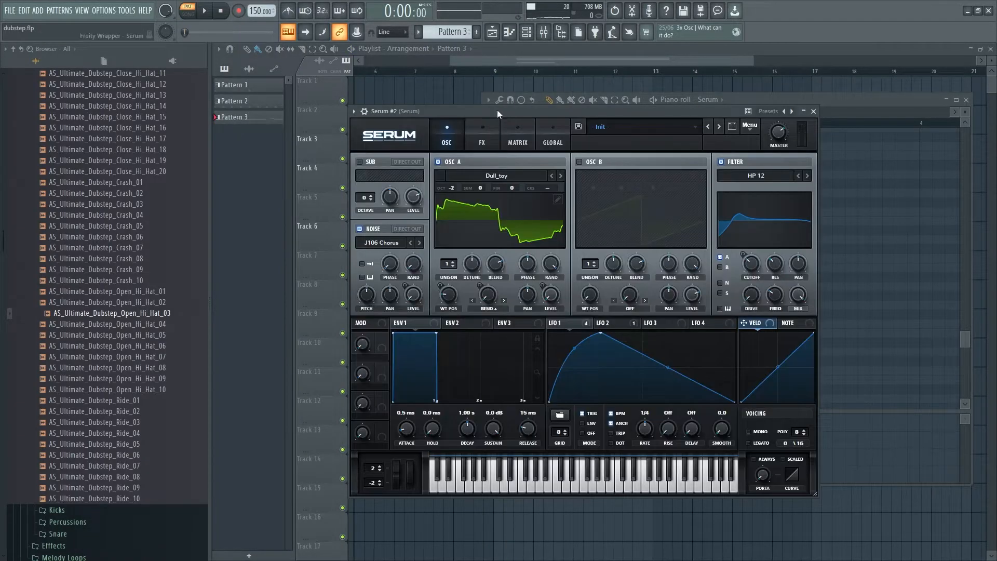
left_click_drag(497, 111, 747, 116)
left_click(500, 279)
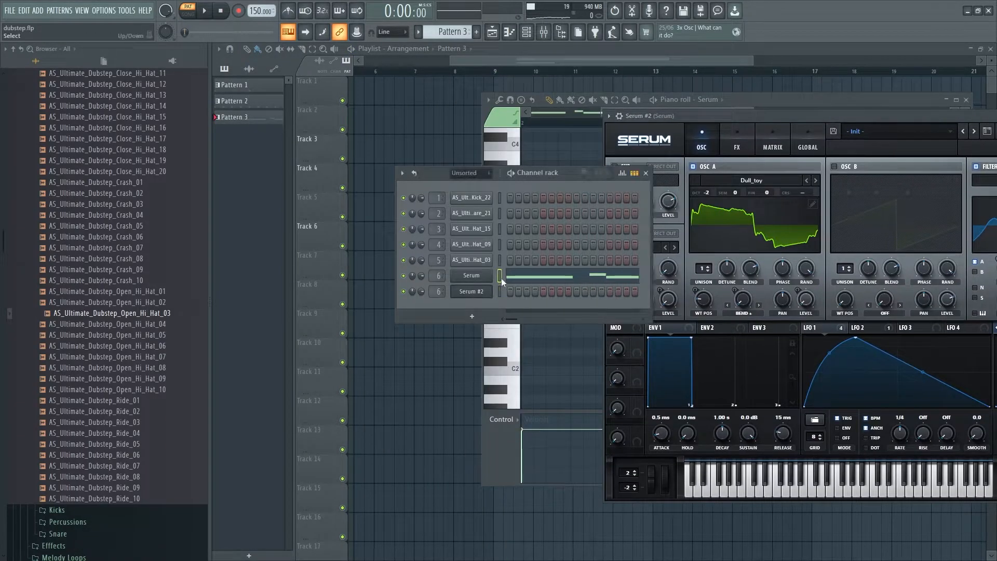
key("ctrl+c")
left_click(500, 292)
key("ctrl+v")
- Load the Monster 3 wavetable into OSC A of Serum #2 and choose its warp mode
left_click(477, 294)
left_click(477, 294)
left_click(738, 143)
left_click(552, 165)
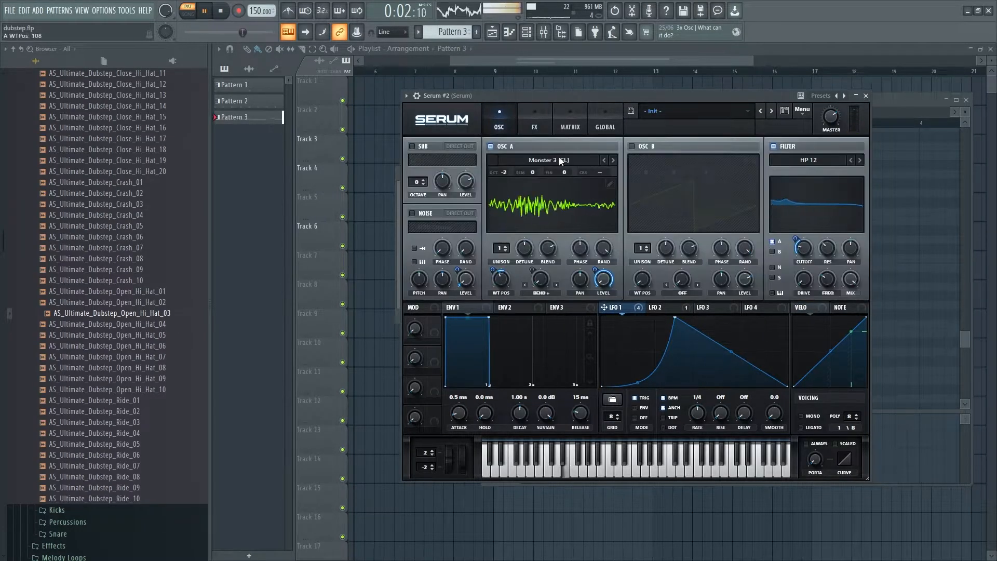
left_click(540, 284)
left_click(567, 244)
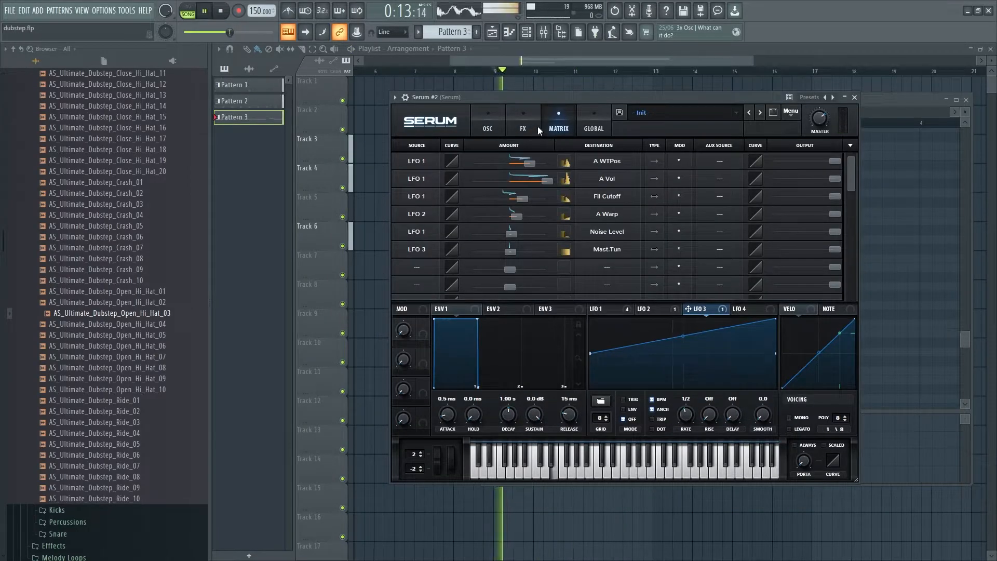
- Place a second Pattern 3 clip at bar 11 on Track 6 and trim its end to the middle of bar 12
left_click(546, 49)
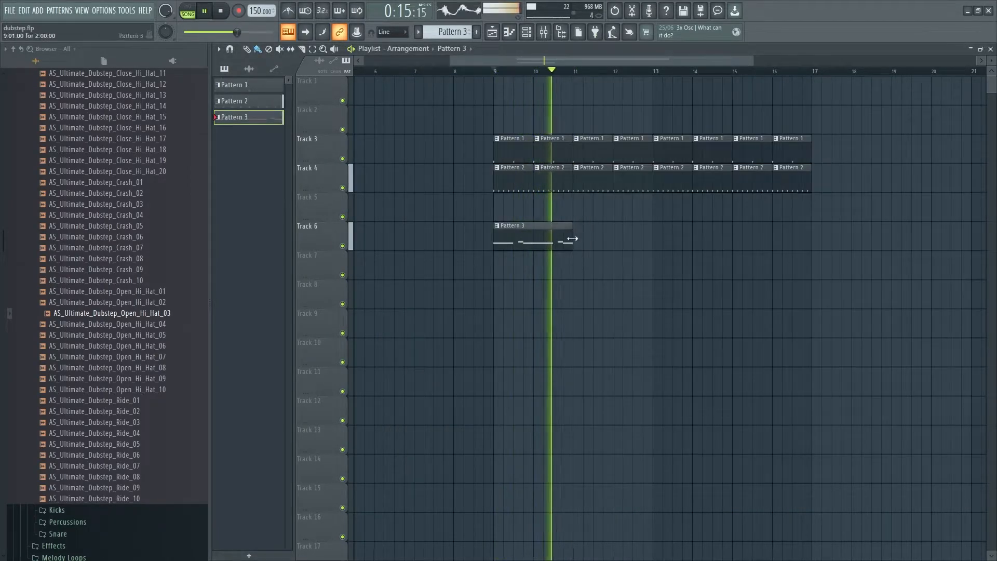
left_click(614, 239)
left_click_drag(651, 237, 633, 238)
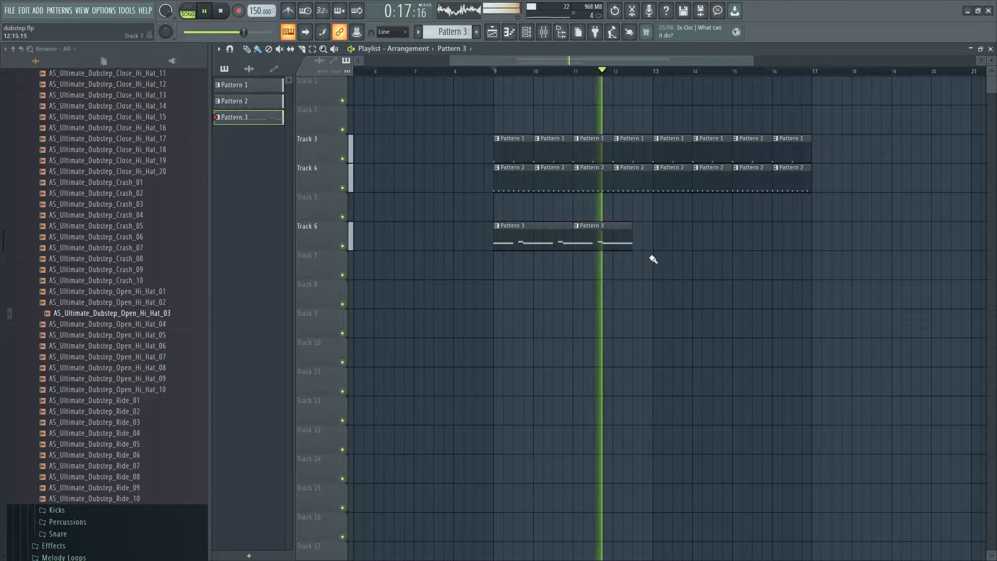
key("space")
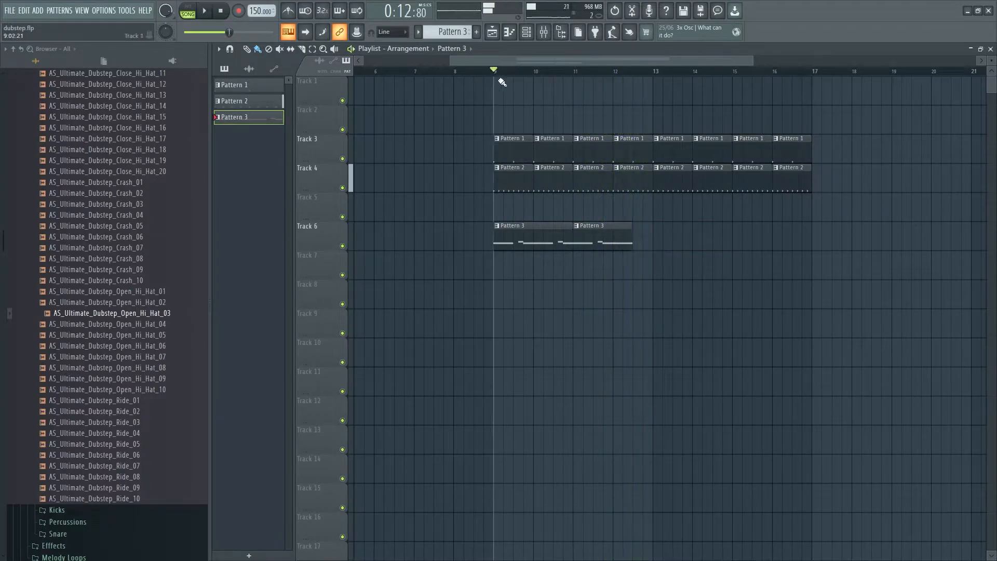
- Load Fruity Balance in slot 8 of Serum's mixer track and create an automation clip for its volume
left_click(545, 33)
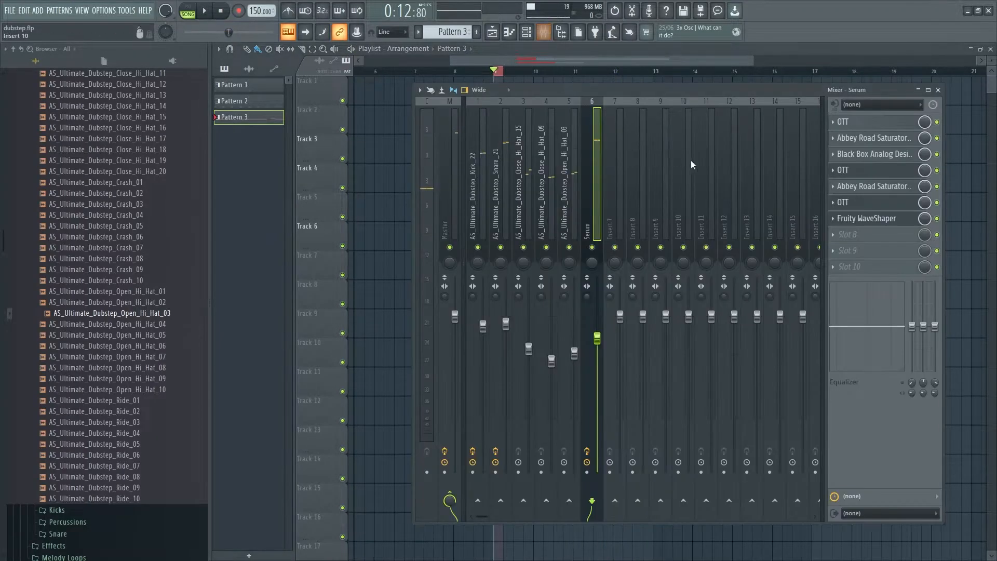
left_click(841, 236)
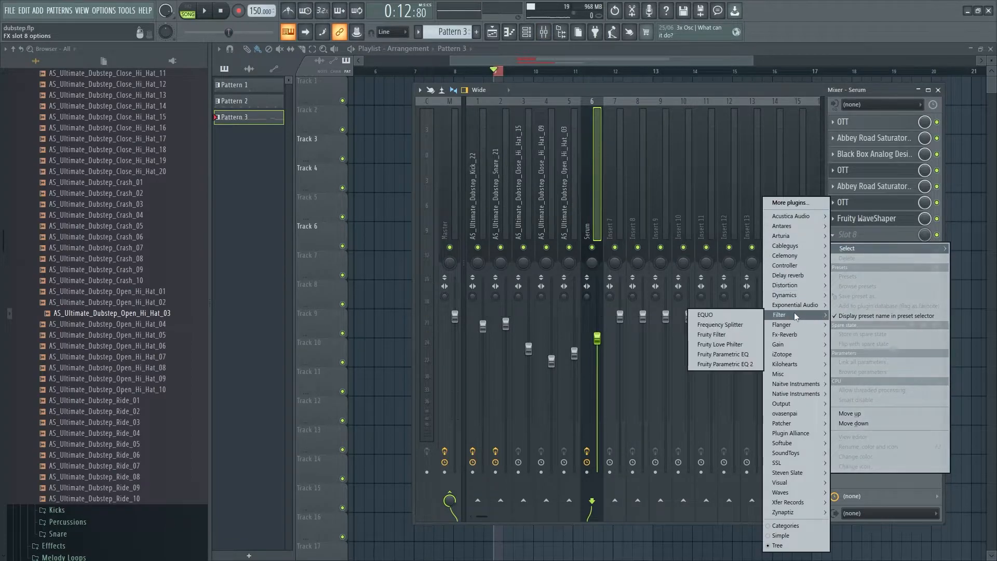
mouse_move(785, 345)
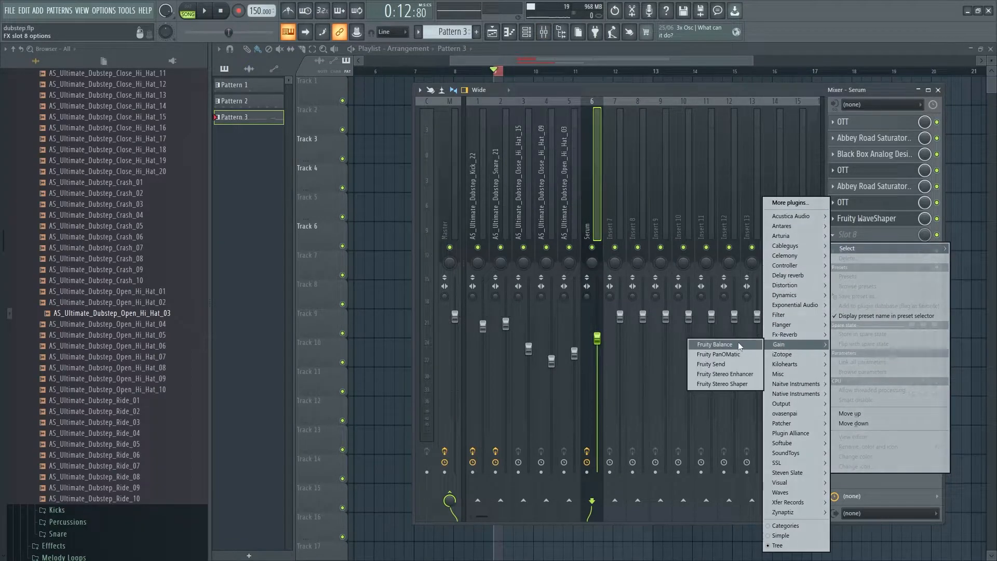
left_click(738, 343)
right_click(389, 211)
left_click(416, 275)
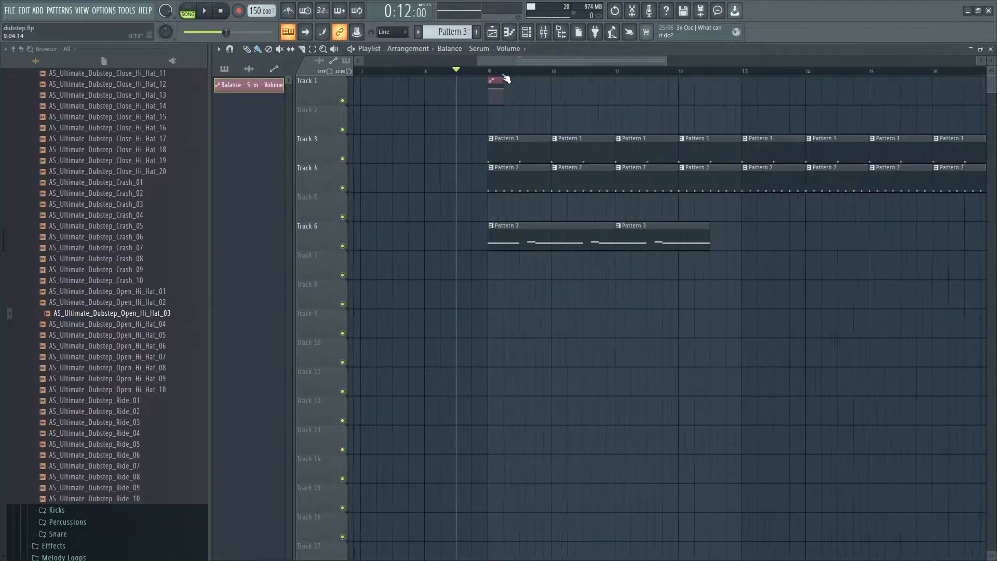
- Move the rising Balance volume automation clip to bar 9 on Track 12 and place a copy in the same bar
left_click_drag(450, 81, 450, 255)
key("space")
left_click_drag(455, 271, 450, 403)
left_click(635, 404)
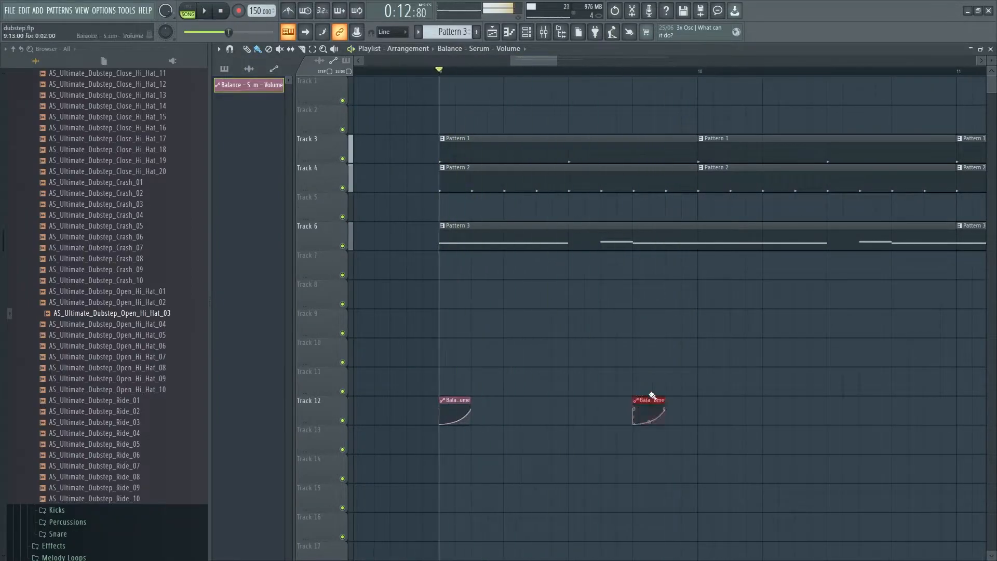
- Place copies of the volume automation clip every half bar on Track 12 through bar 12
key("space")
scroll(492, 410, "down", 5)
left_click(532, 411)
key("space")
left_click(578, 410)
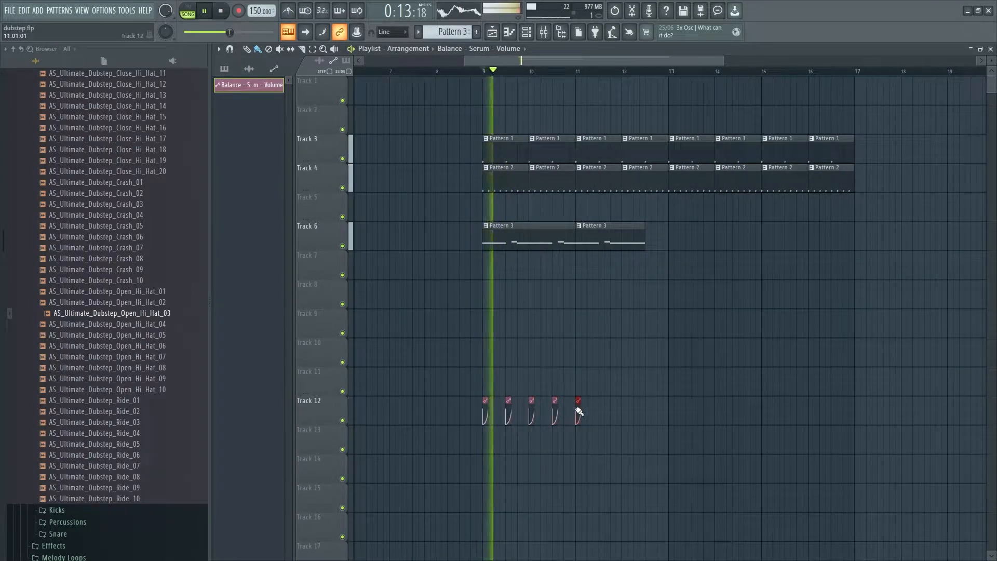
left_click(602, 411)
left_click(625, 411)
left_click(647, 410)
- Select the eight volume automation clips on Track 12 and duplicate them across bars 13 to 16
left_click_drag(694, 386, 458, 414)
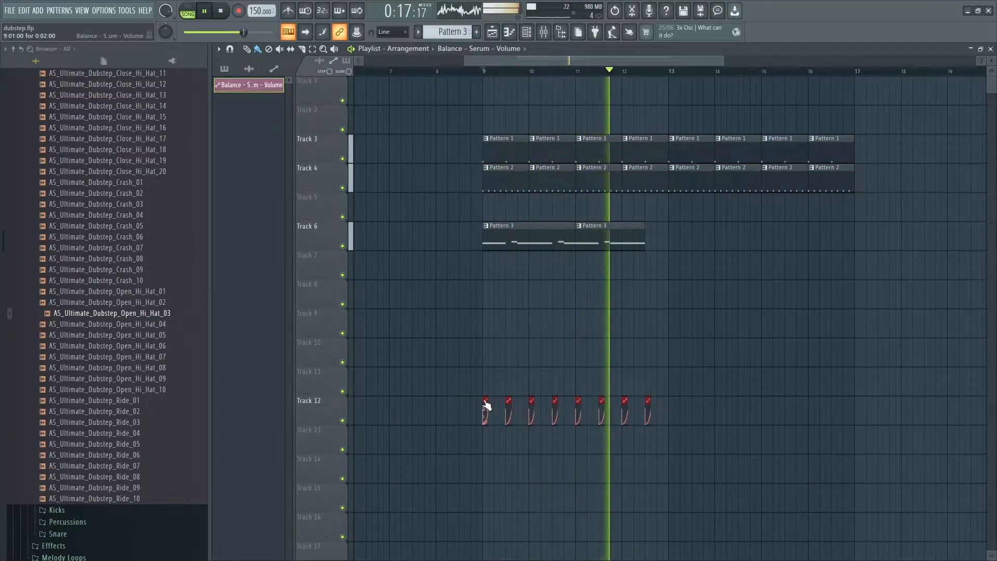
key("space")
scroll(519, 74, "down", 4)
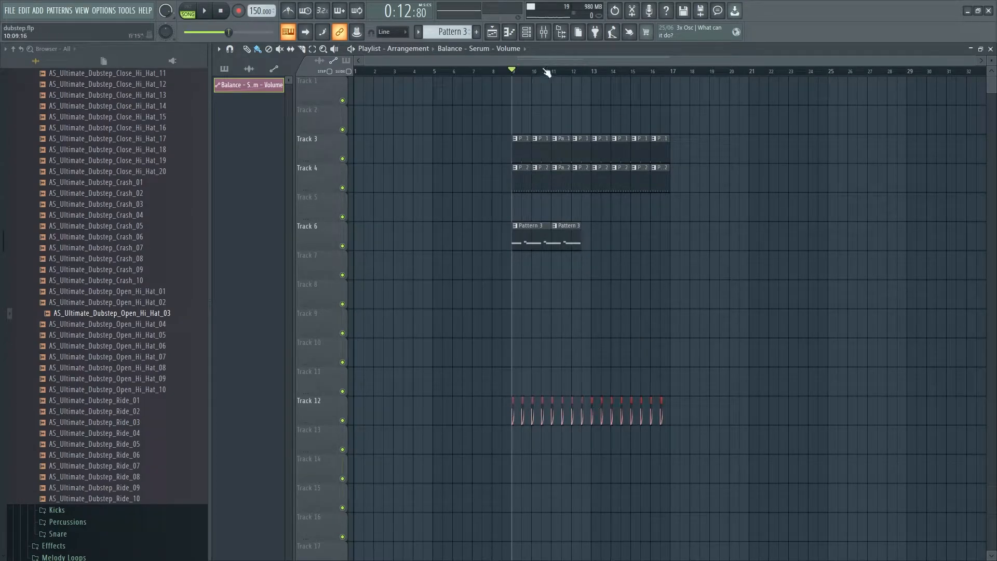
- Create Pattern 4 with a new Serum channel and set its OSC A to the CrushWub wavetable, octave +1 and 5 unison voices
scroll(547, 74, "up", 4)
double_click(523, 239)
key("KP_Add")
left_click(472, 316)
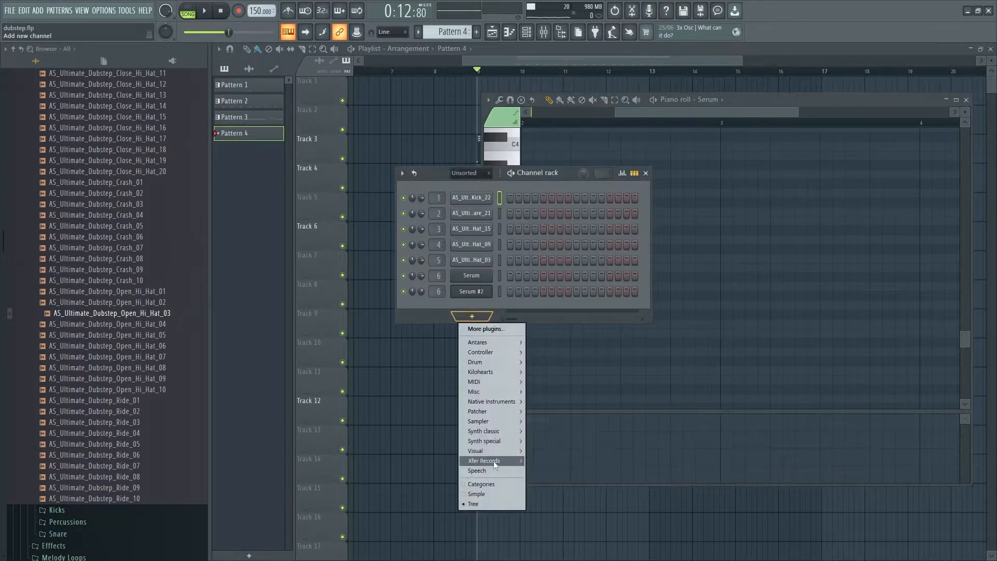
left_click_drag(388, 241, 391, 238)
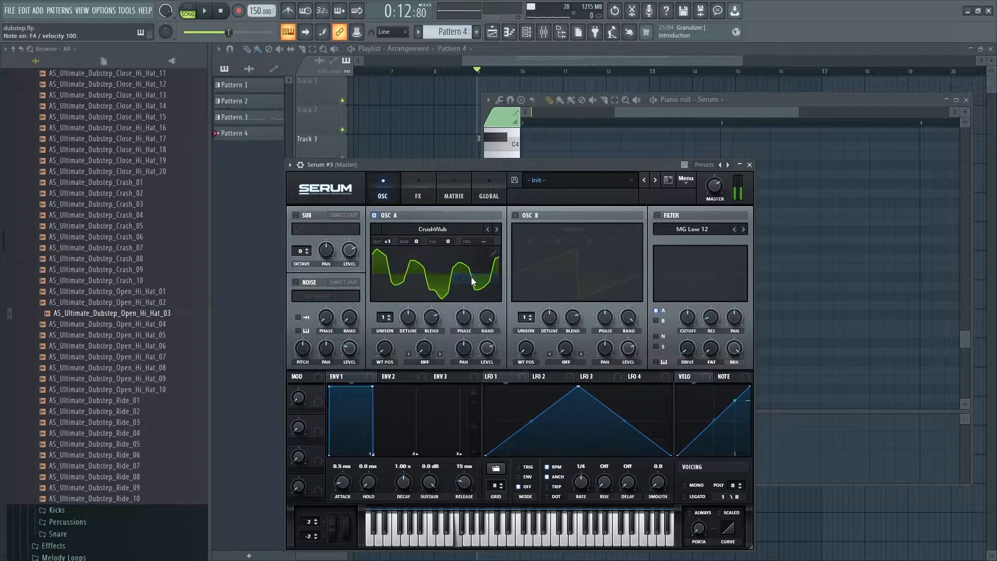
left_click_drag(385, 317, 405, 292)
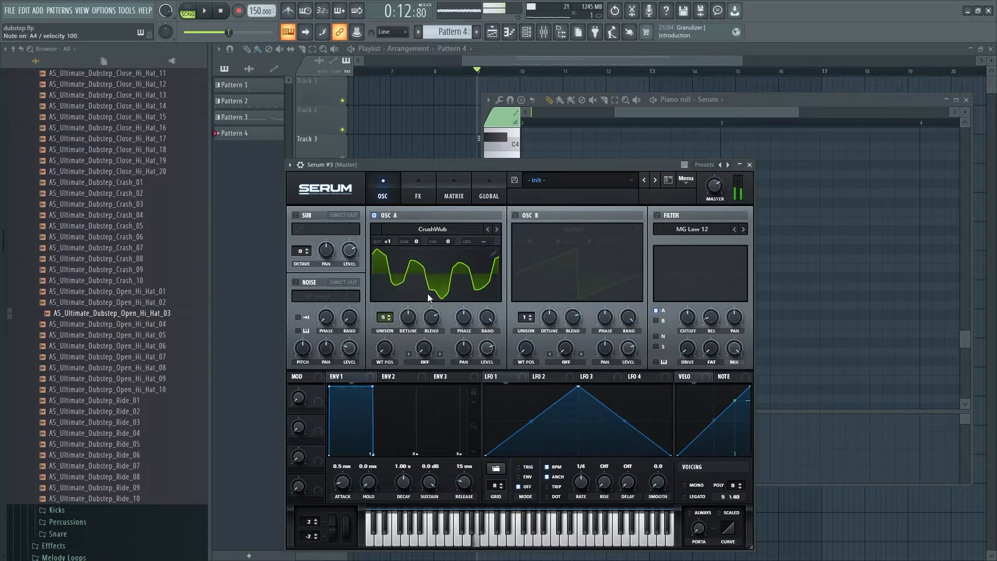
- Route an LFO to the master tuning in the modulation matrix of Serum #3 with a small positive amount
left_click(453, 196)
left_click(503, 229)
mouse_move(499, 321)
left_click(577, 321)
left_click_drag(404, 231, 410, 231)
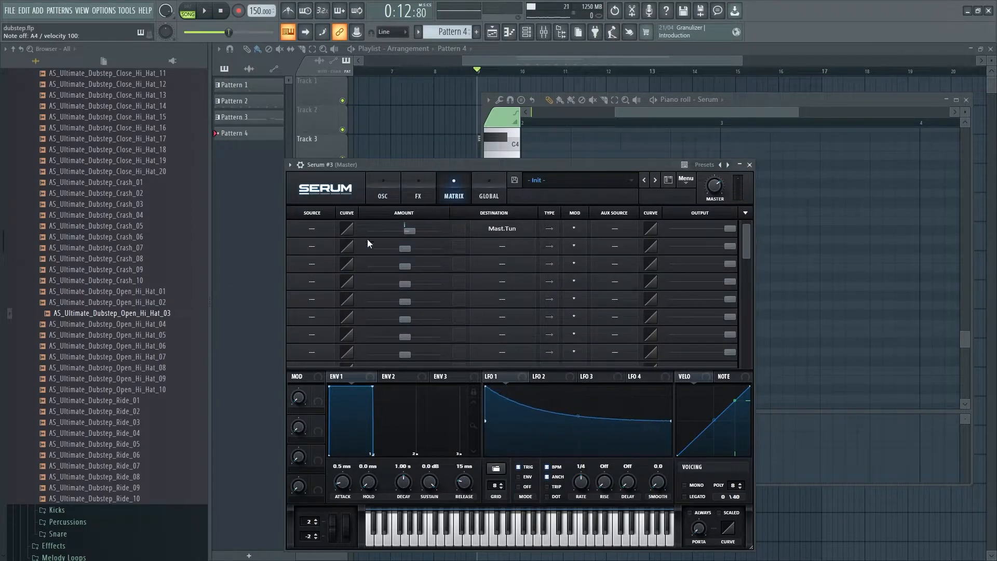
left_click(311, 228)
left_click(358, 252)
- Assign LFO 2 to the fine tuning of OSC A, set its mode to off, disable BPM sync and adjust its rate
left_click(383, 195)
left_click_drag(540, 376, 455, 242)
left_click(518, 487)
left_click(547, 467)
left_click_drag(575, 486, 574, 480)
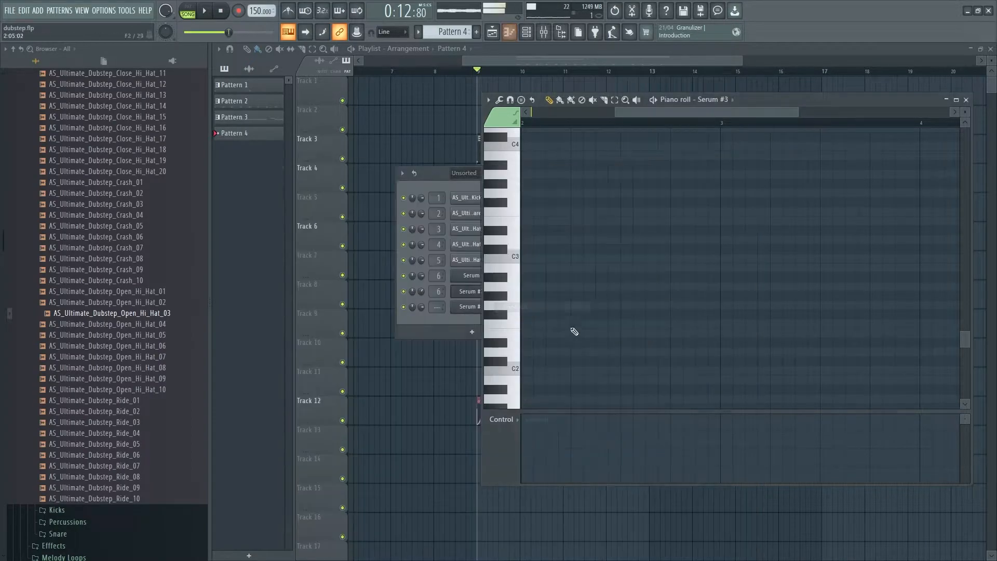
- Add a note in the Serum #3 piano roll, and place Pattern 4 on Track 8 at bars 9 and 13
left_click(526, 277)
right_click(435, 110)
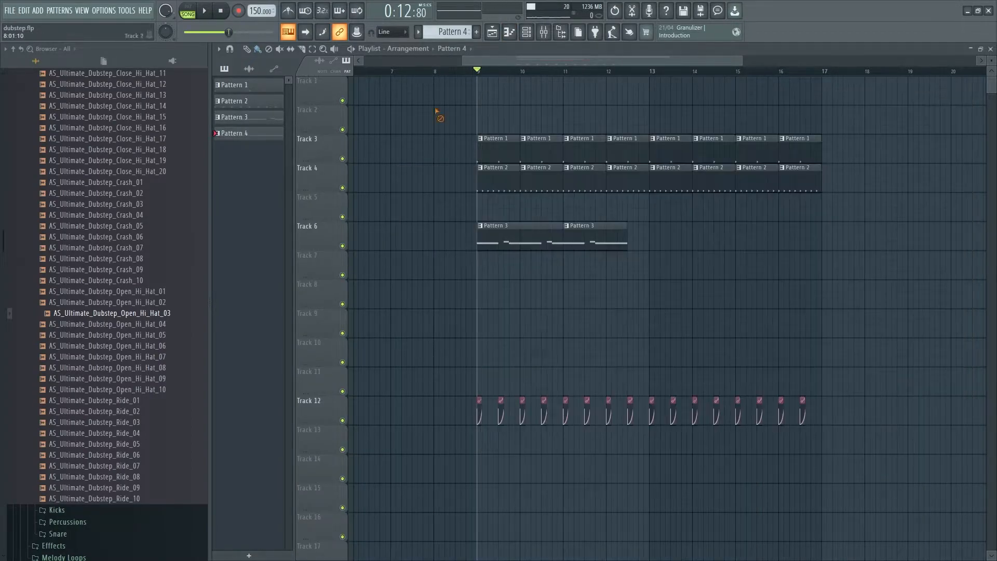
left_click(481, 297)
key("space")
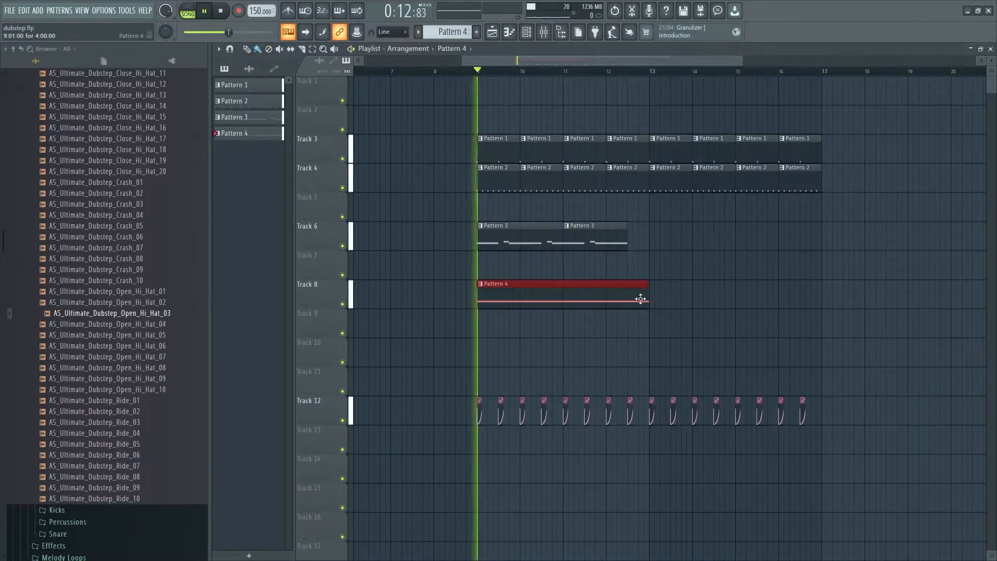
left_click(657, 299)
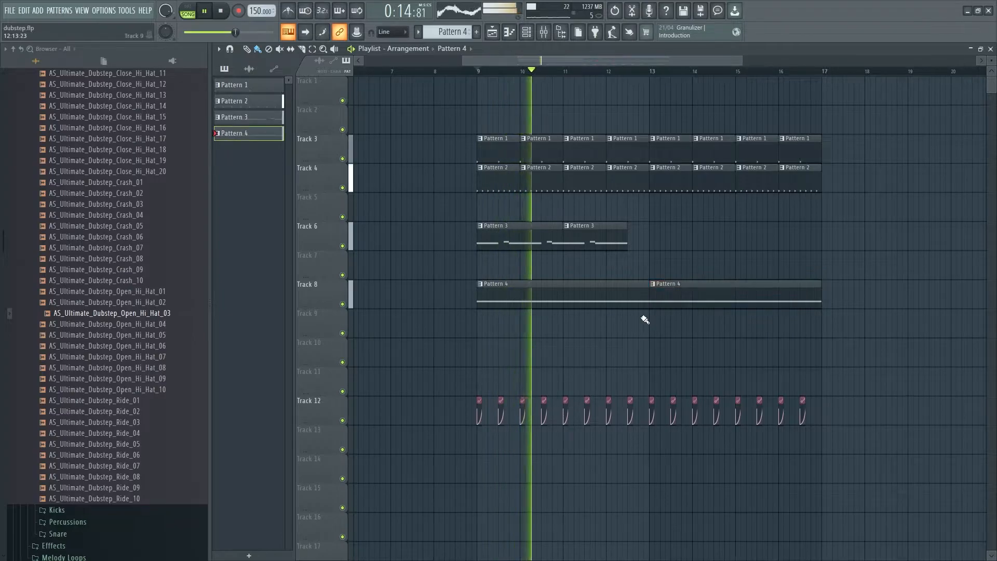
left_click(623, 241)
key("space")
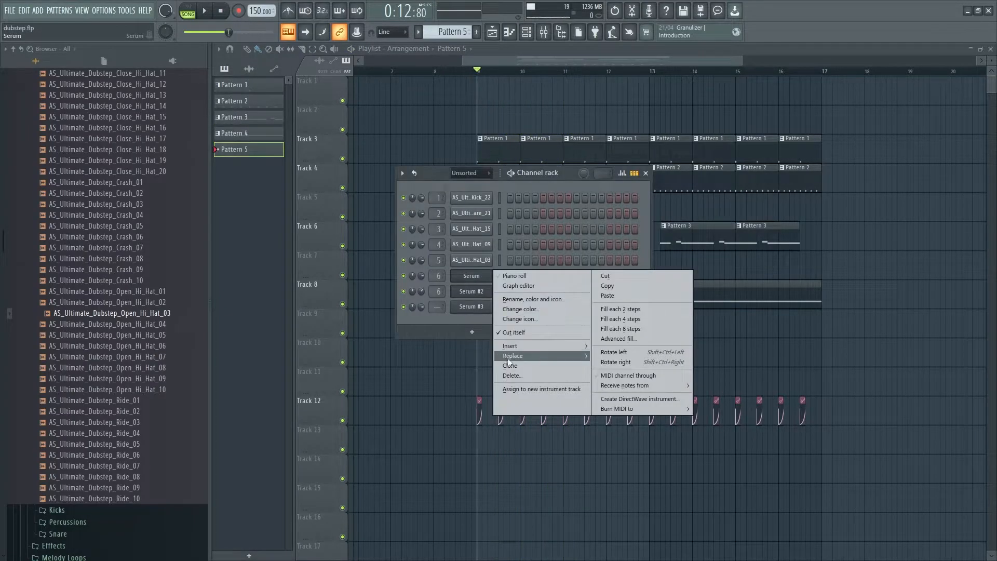
- Clone the Serum channel for Pattern 5, audition it and open the wavetable selection of its OSC A
left_click(520, 363)
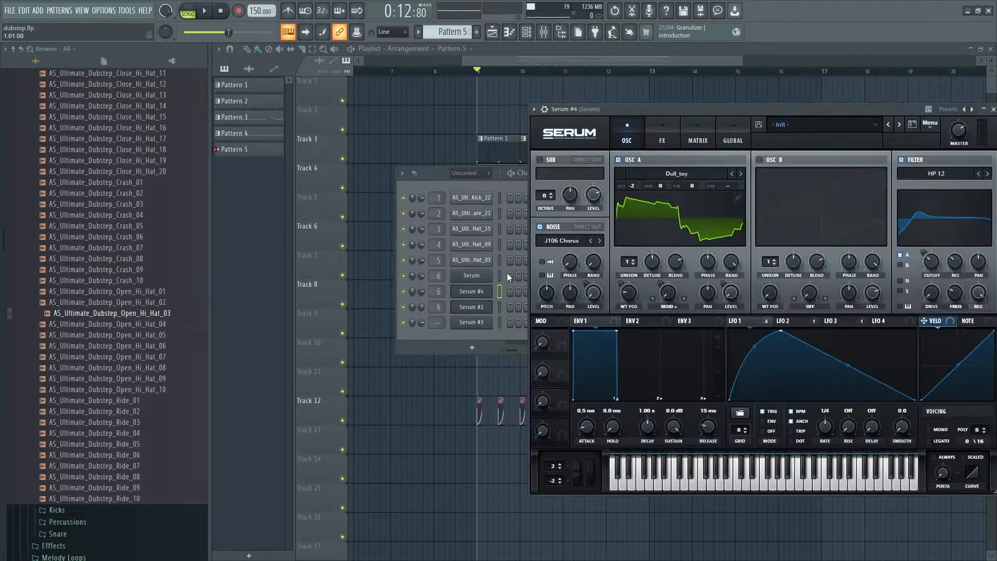
left_click(500, 291)
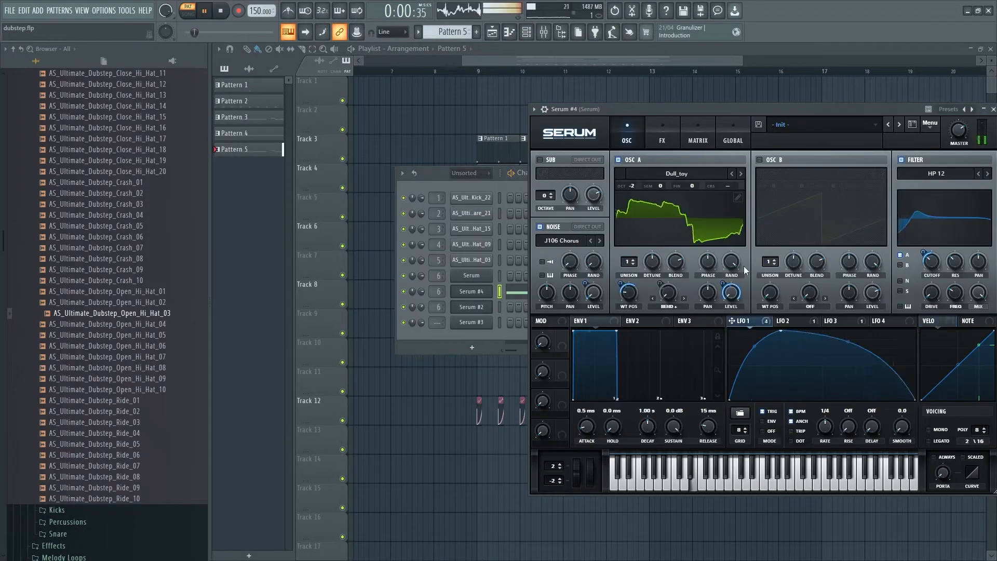
left_click(707, 171)
key("space")
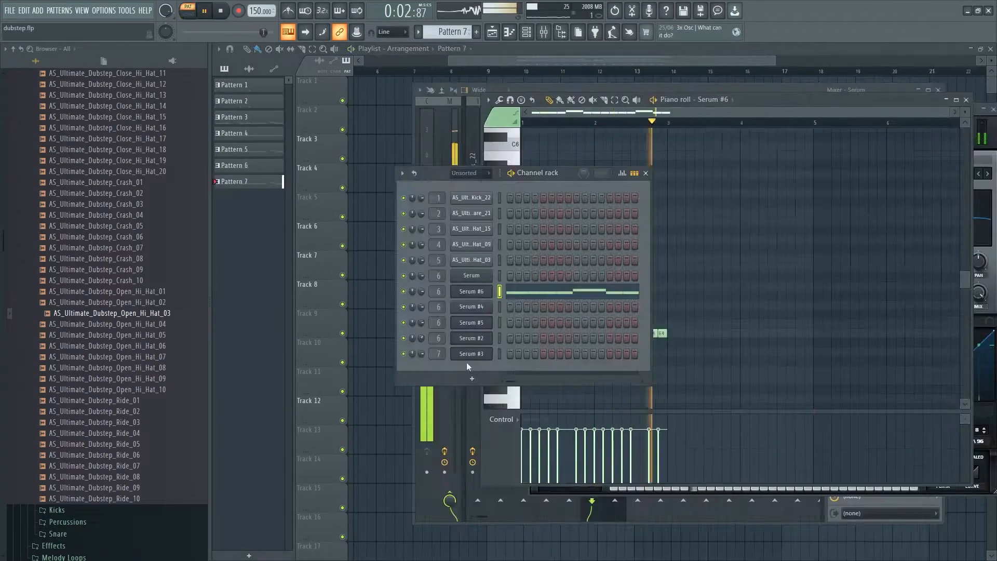
- Save the project and lower the Serum mixer track's level while balancing it against Serum #3 during playback
left_click(10, 10)
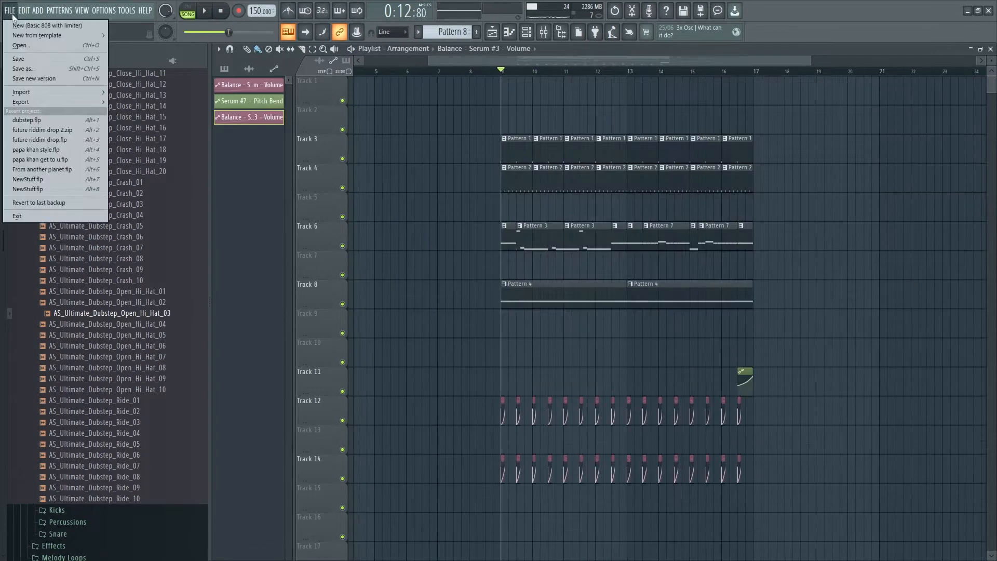
left_click(19, 59)
left_click(544, 32)
key("space")
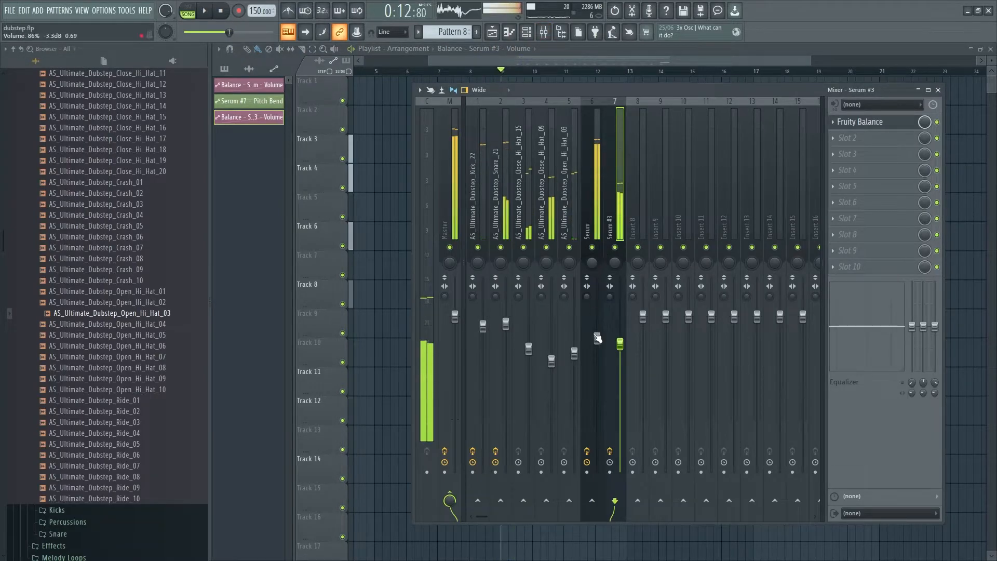
left_click_drag(596, 338, 615, 347)
left_click(599, 354)
left_click(620, 347)
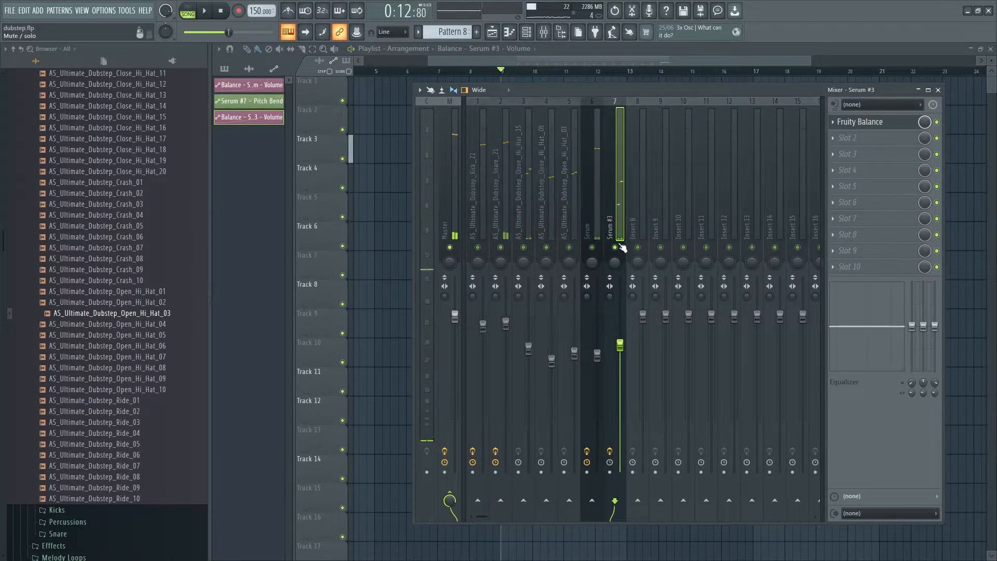
- Load Fruity Reeverb 2 into effect slot 2 of the Serum #3 mixer track
left_click(824, 141)
mouse_move(779, 285)
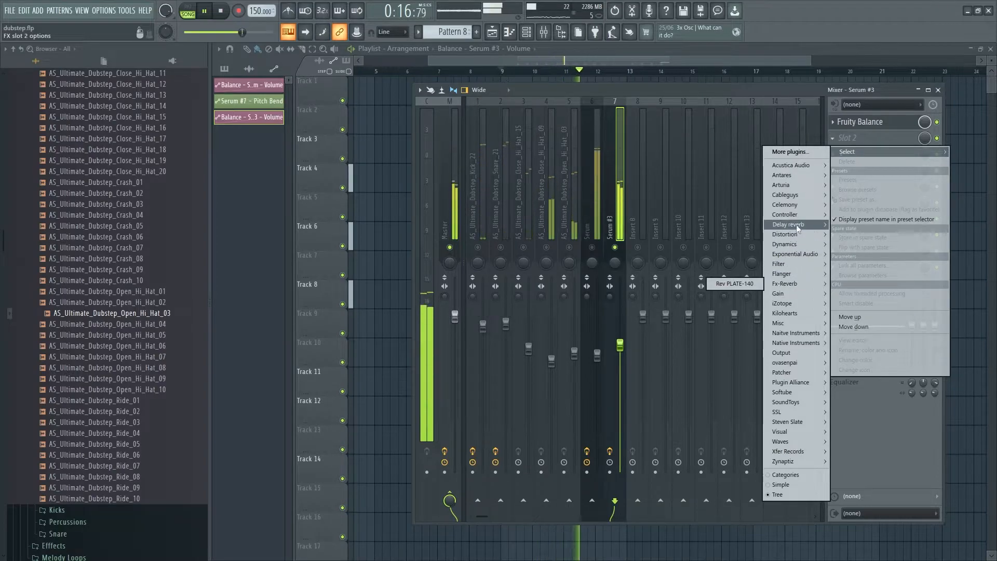
mouse_move(787, 224)
left_click(729, 264)
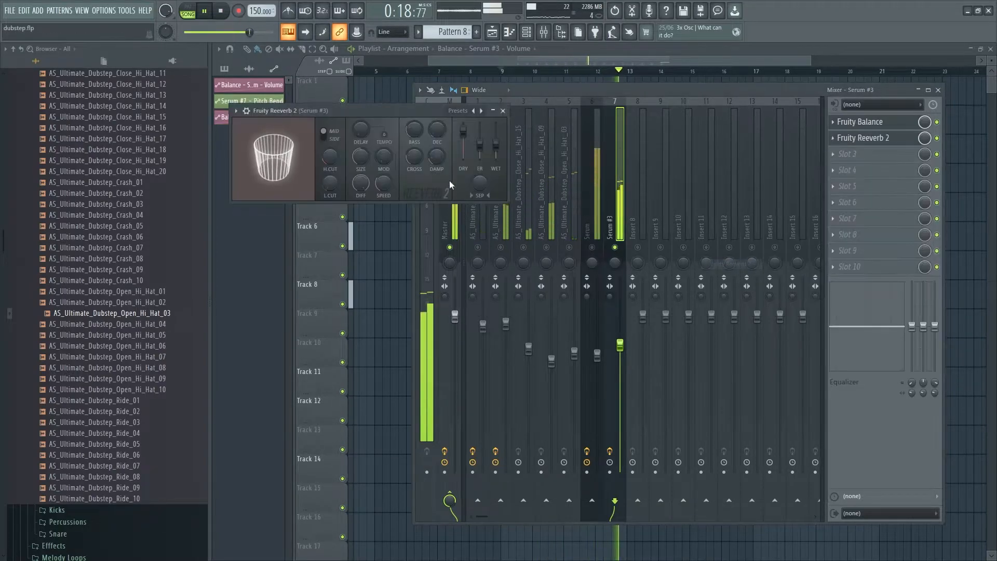
- Enlarge the room size of the Serum #3 reverb and adjust its low cut and stereo separation
left_click_drag(487, 179, 487, 168)
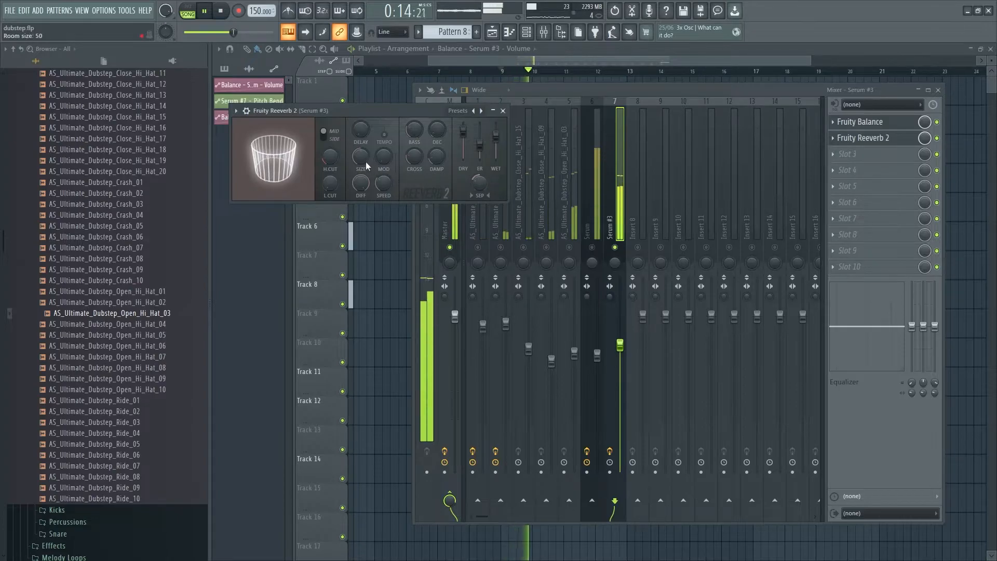
left_click_drag(367, 163, 367, 150)
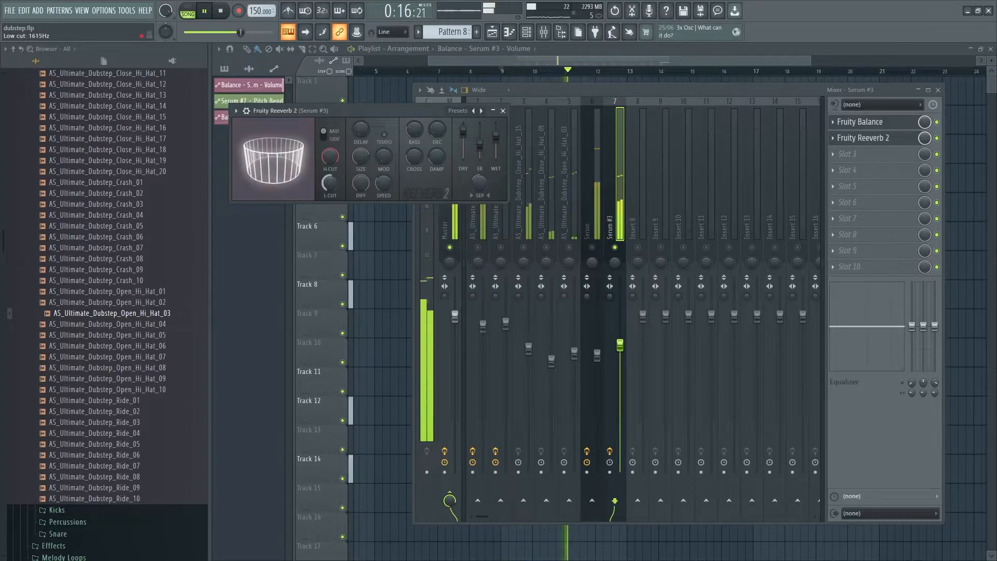
left_click_drag(332, 188, 332, 183)
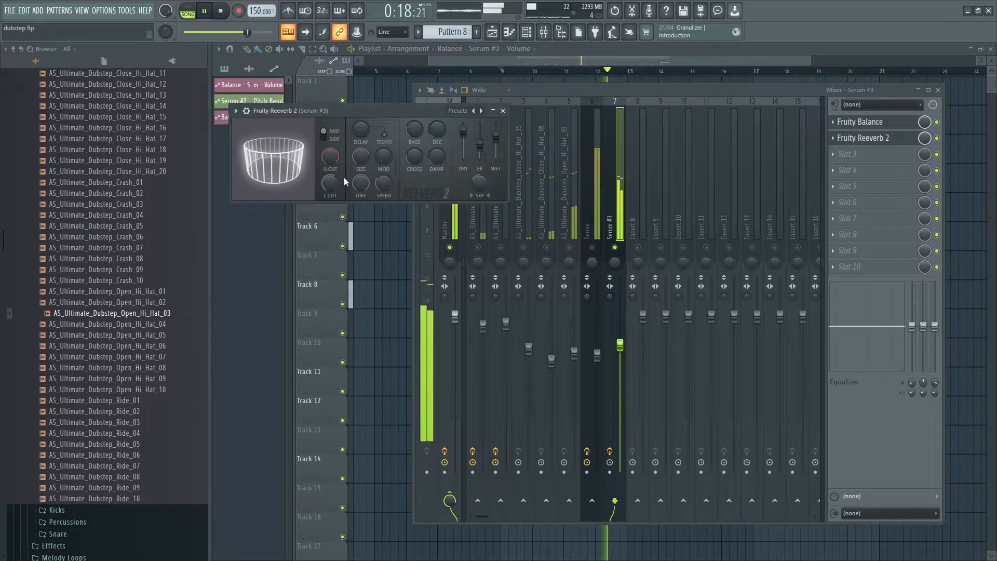
left_click_drag(480, 183, 479, 180)
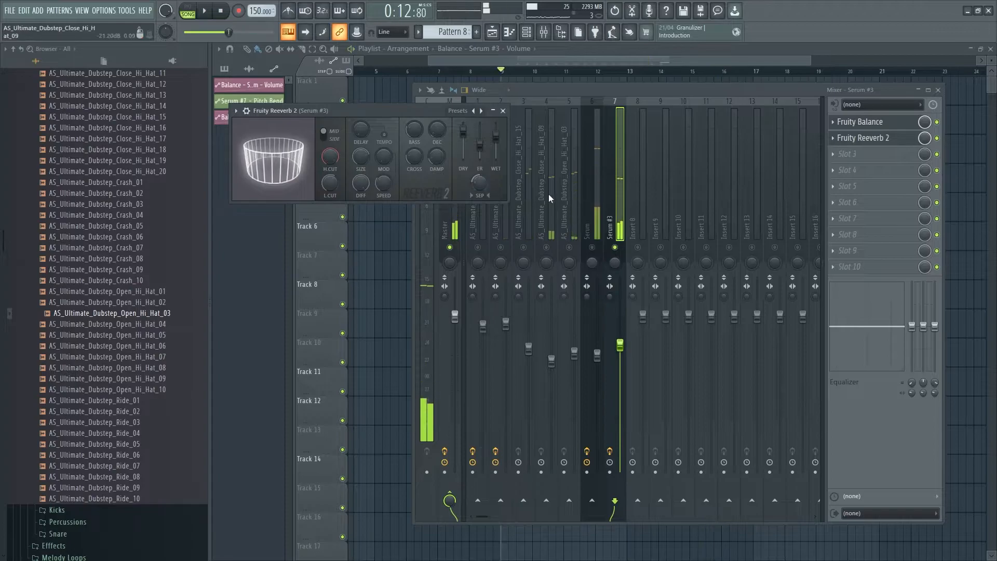
- Load Fruity Reeverb 2 into effect slot 9 of the Serum mixer track and set its wet level to 30%
left_click(593, 244)
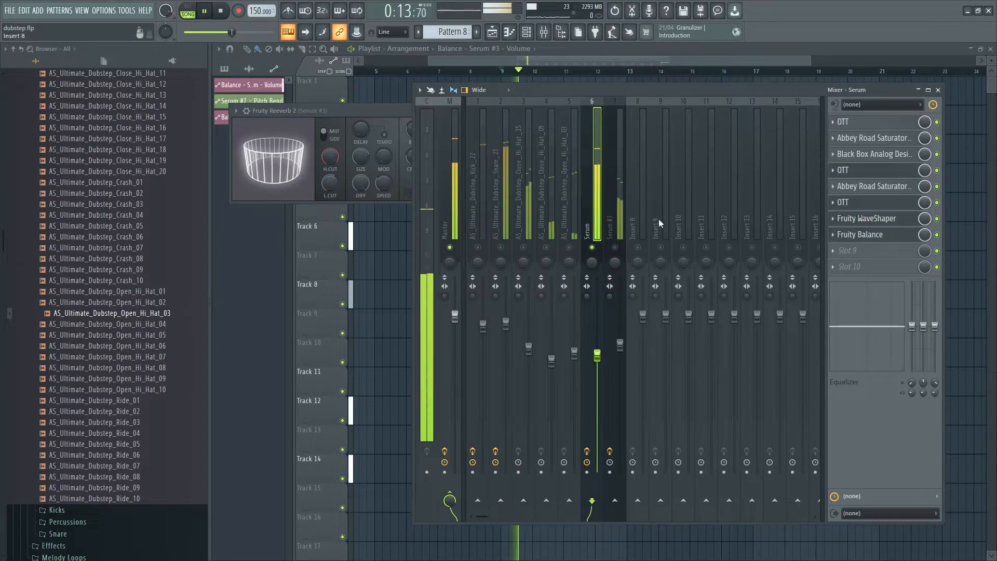
left_click(857, 251)
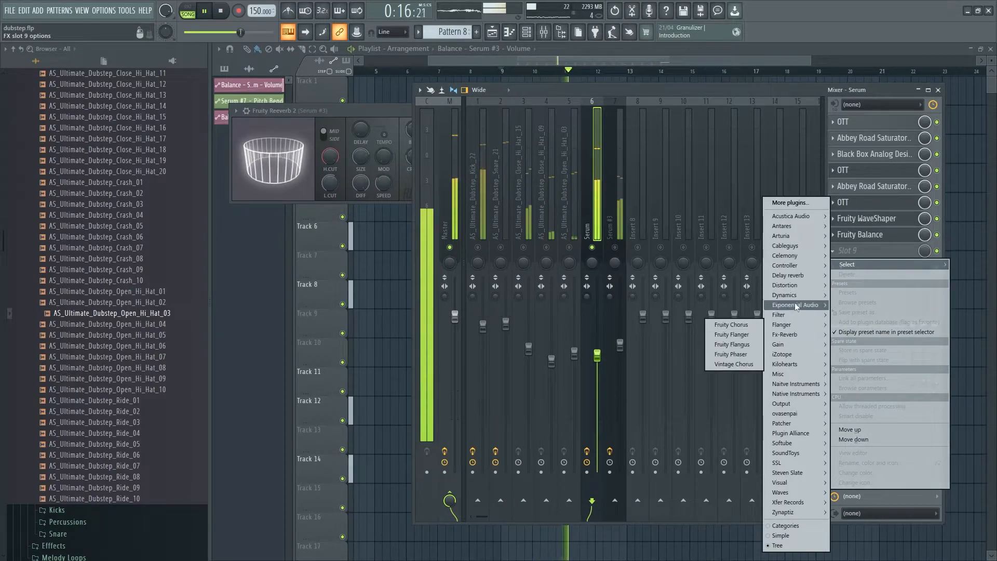
mouse_move(792, 275)
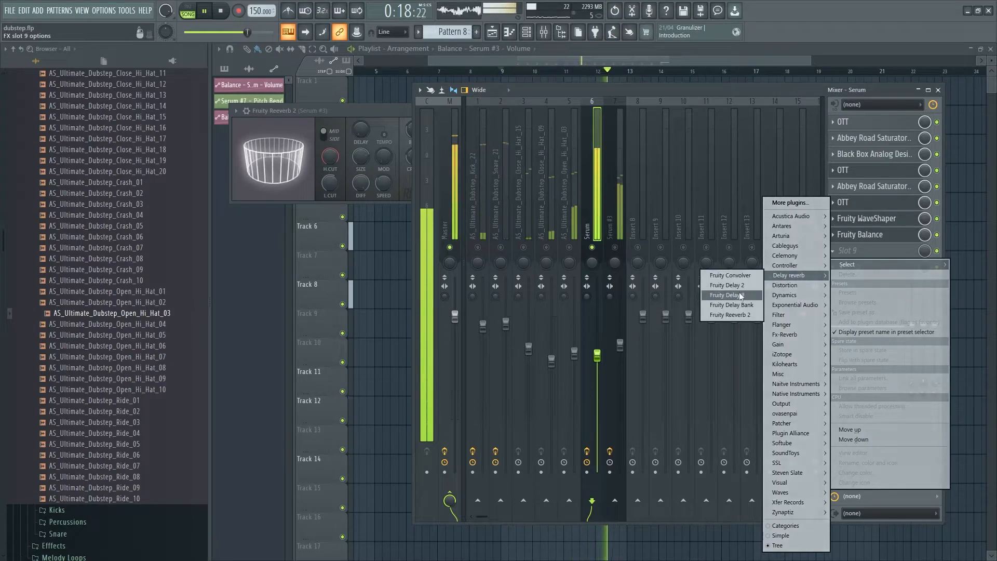
left_click(730, 315)
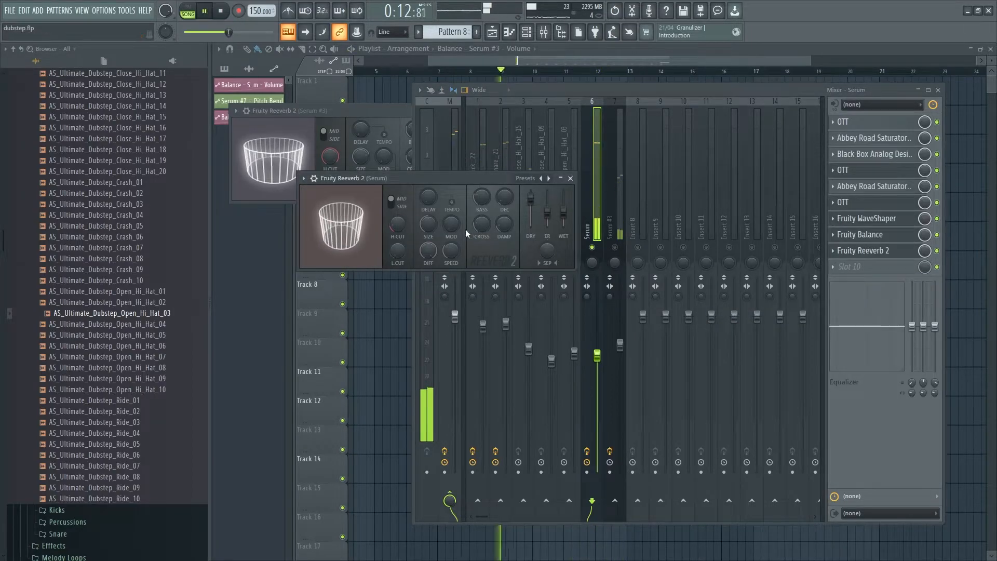
left_click_drag(563, 214, 563, 219)
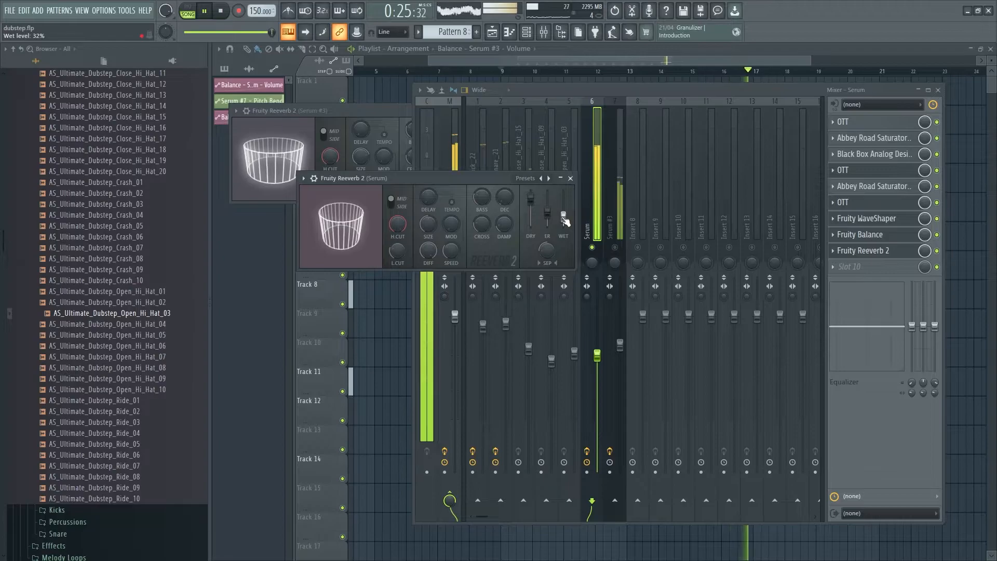
key("space")
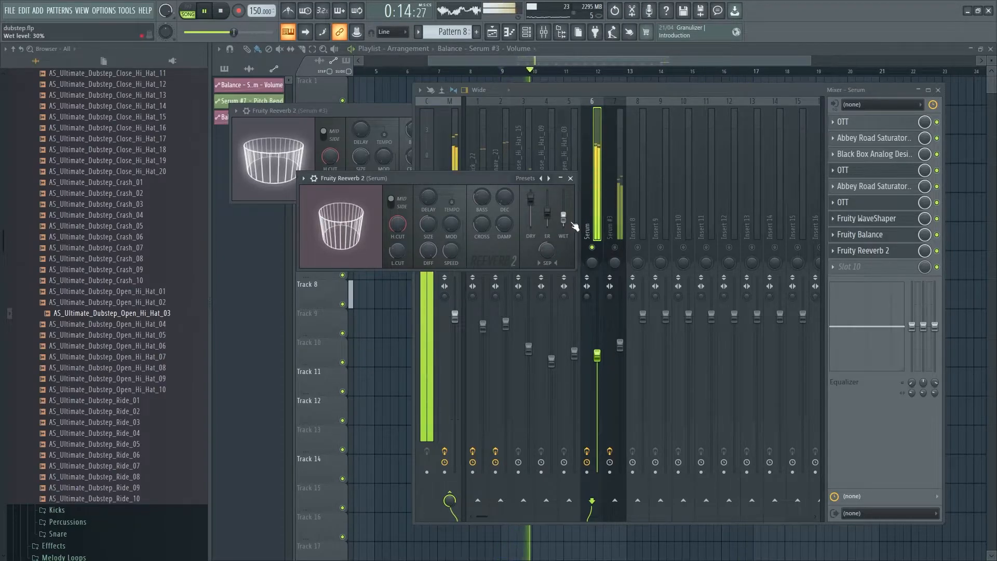
key("space")
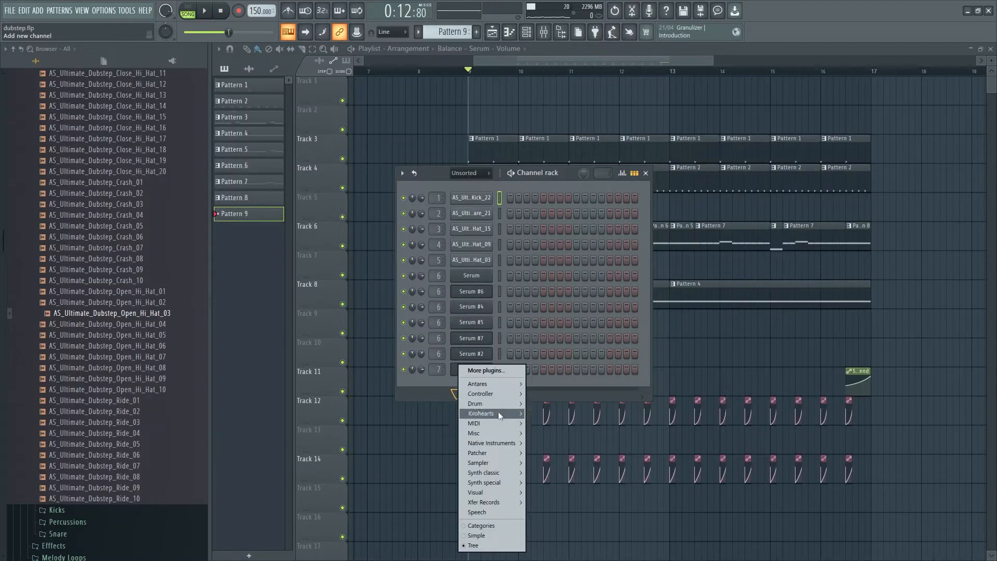
- Add a 3x Osc channel for Pattern 9 and set its Osc 2 mix level to 0%
mouse_move(503, 473)
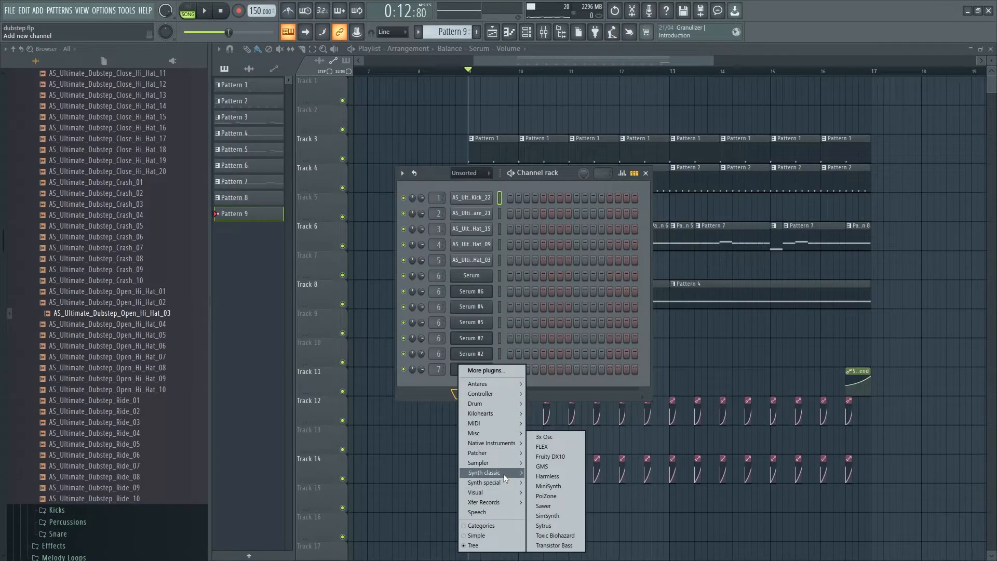
left_click(544, 437)
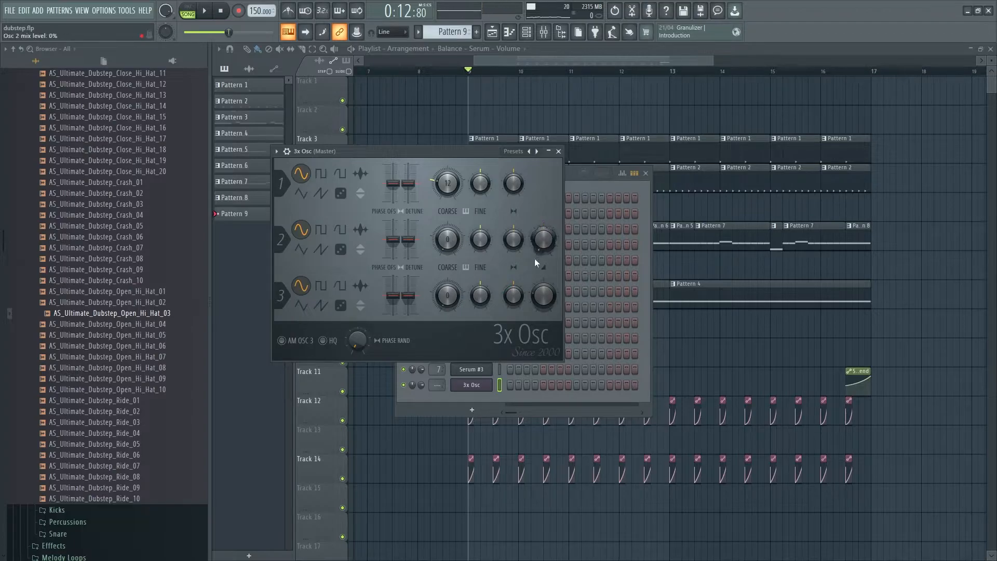
left_click(558, 151)
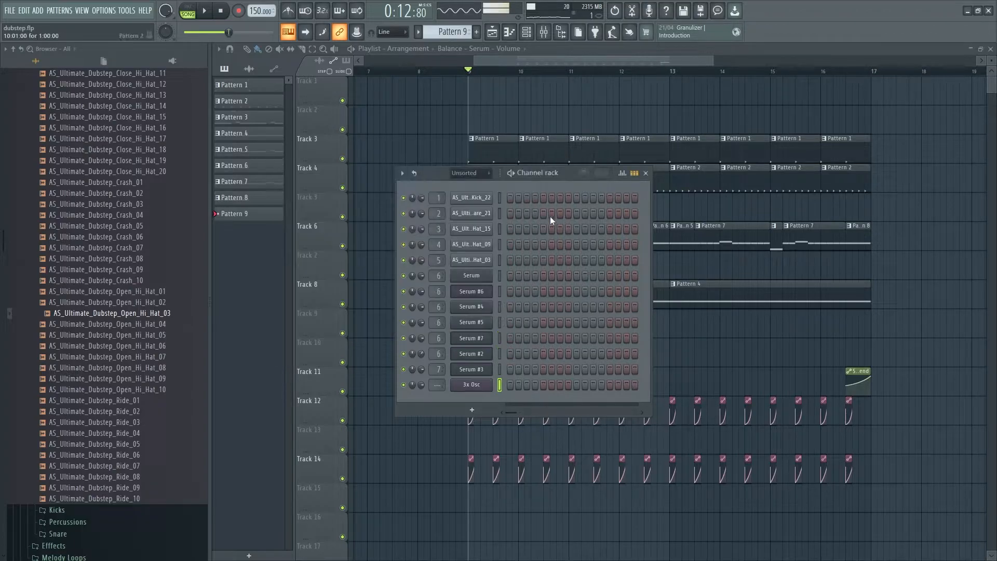
- Write low 3x Osc notes in the piano roll and place the four-bar Pattern 9 on Track 7 at bar 9
right_click(477, 385)
left_click(511, 385)
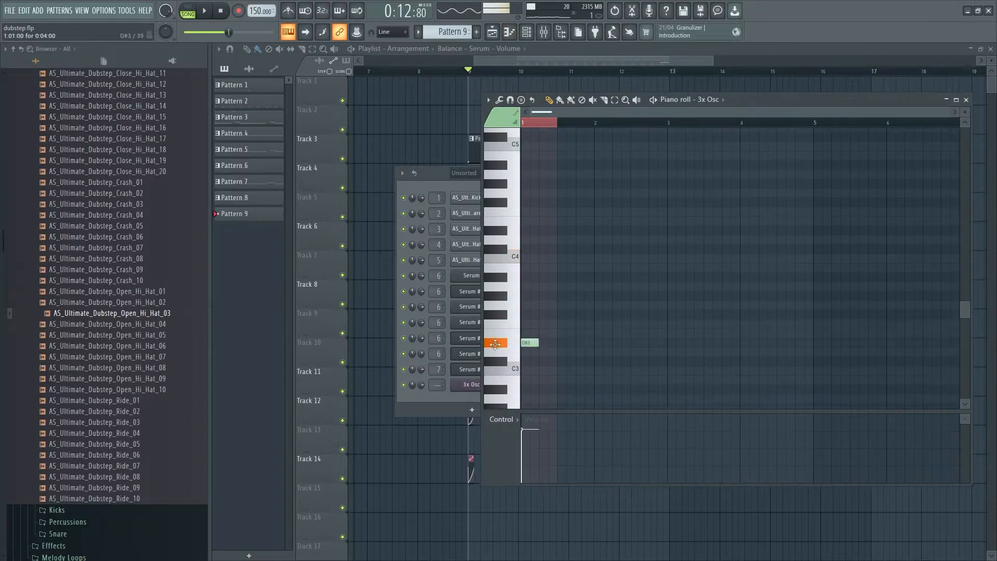
scroll(487, 353, "down", 3)
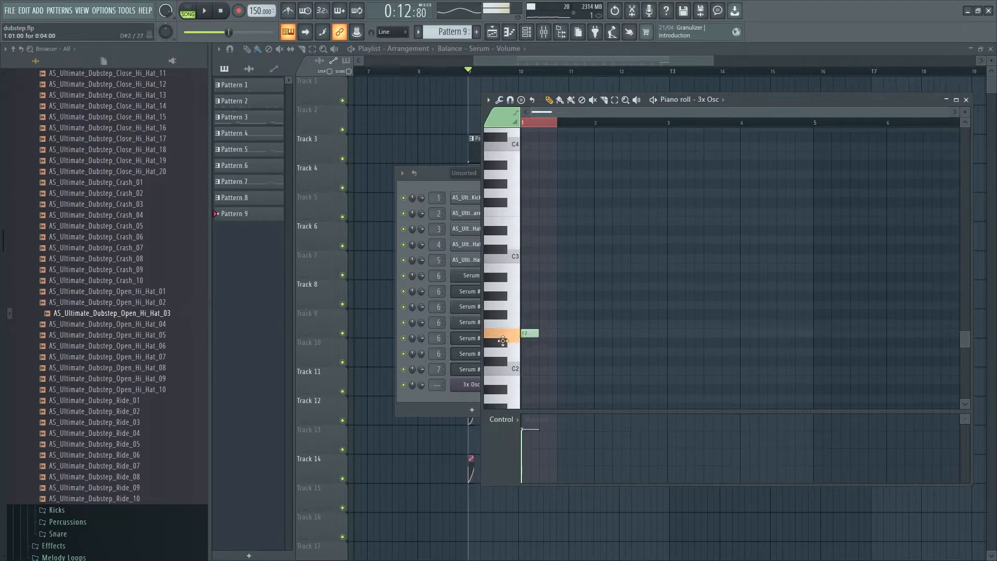
left_click(469, 73)
scroll(489, 78, "up", 2)
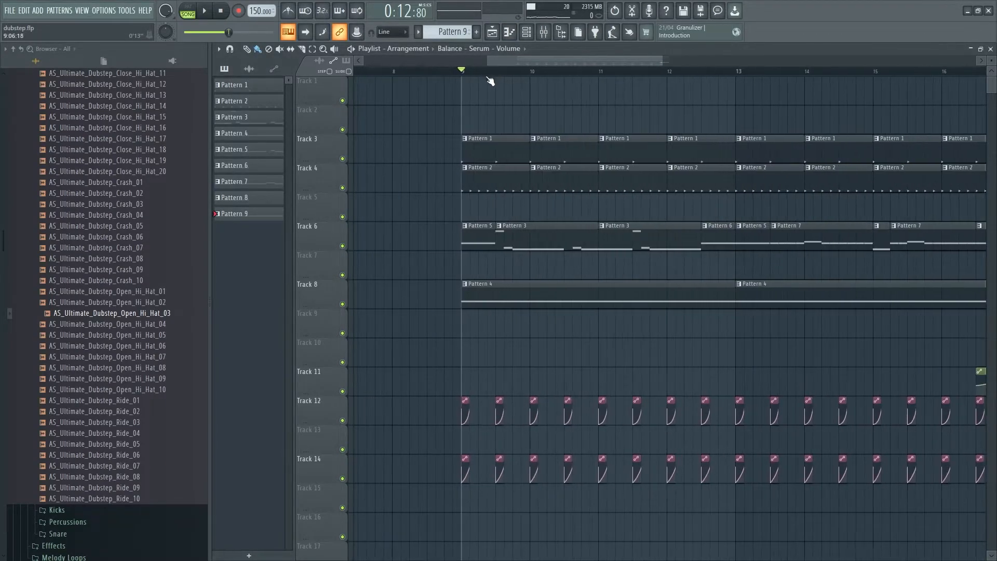
left_click(499, 266)
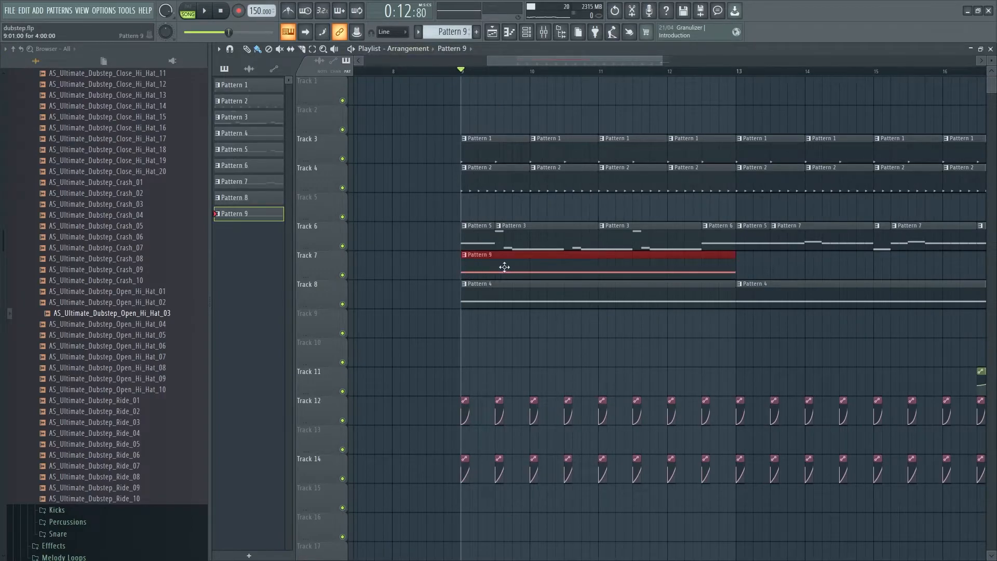
key("space")
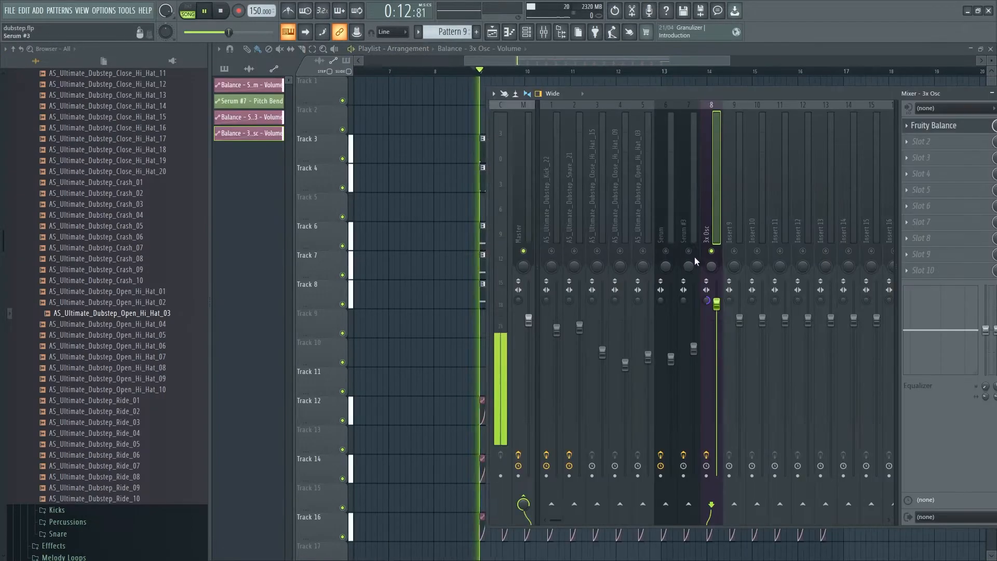
- Add Fruity Parametric EQ 2 to slot 10 of the Serum mixer track, with band 1 as a high pass at about 101 Hz
left_click(667, 252)
left_click(667, 226)
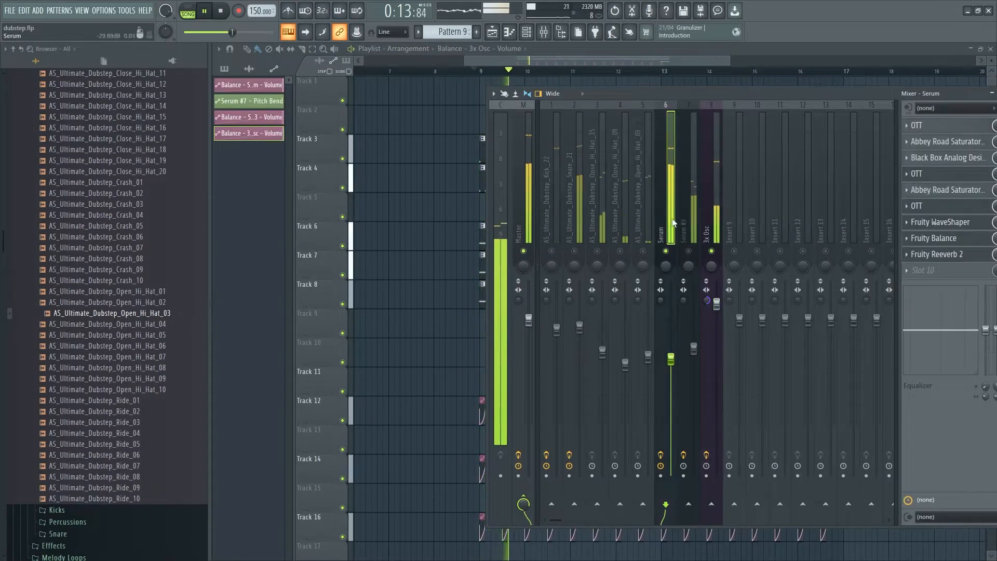
left_click(921, 278)
mouse_move(842, 315)
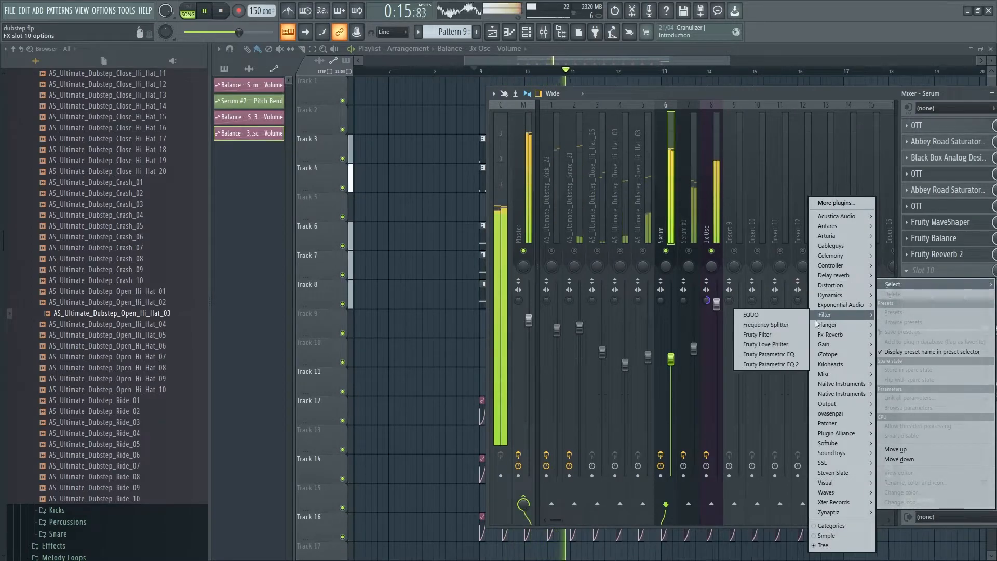
left_click(779, 364)
left_click_drag(602, 208, 601, 220)
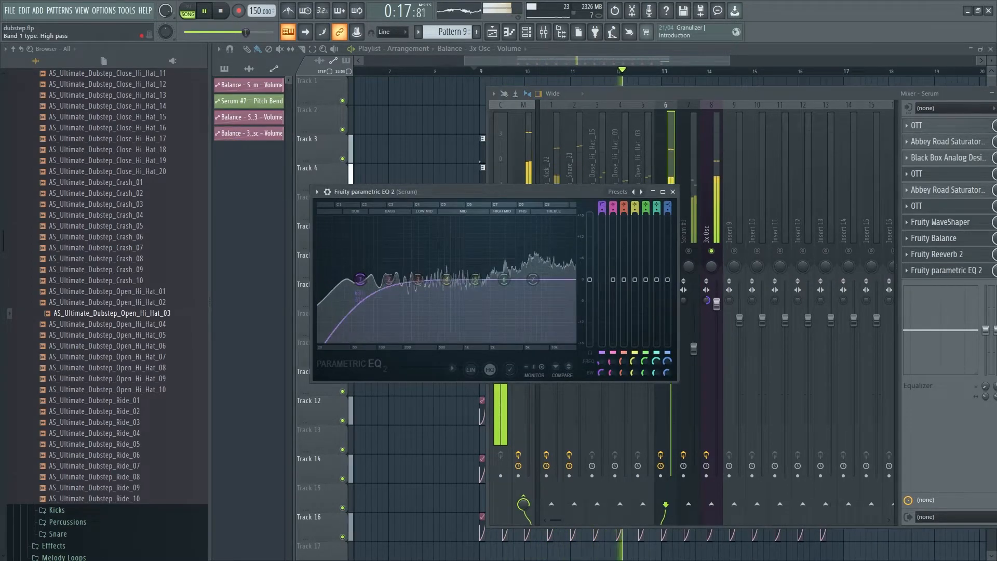
left_click_drag(362, 287, 379, 287)
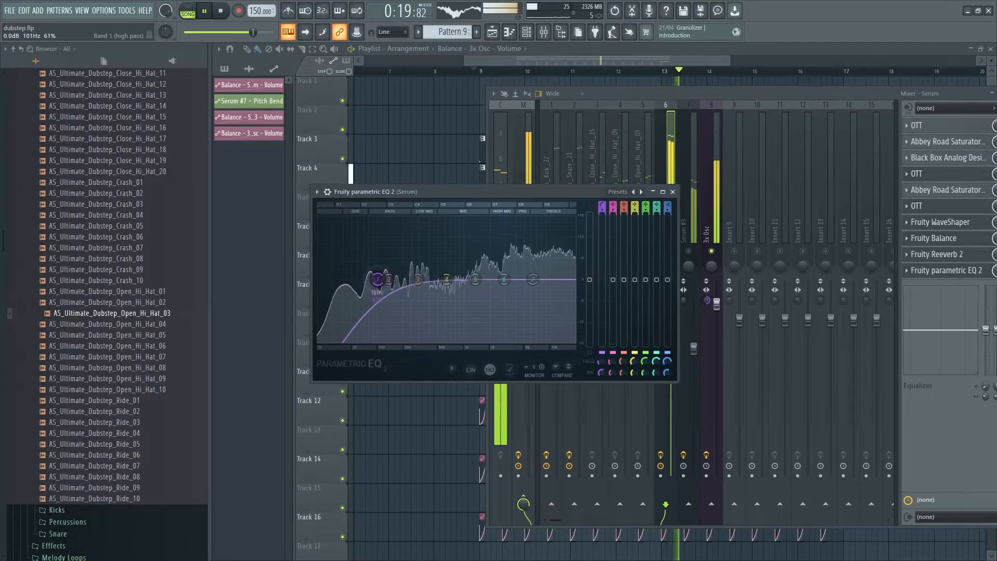
- Steepen the slope of the band 1 high pass in the Serum track's Fruity Parametric EQ 2
scroll(599, 375, "down", 5)
left_click_drag(378, 279, 378, 280)
- Add Fruity Parametric EQ 2 to slot 2 of the 3x Osc mixer track, with band 7 as a low pass at 64 Hz
left_click(705, 229)
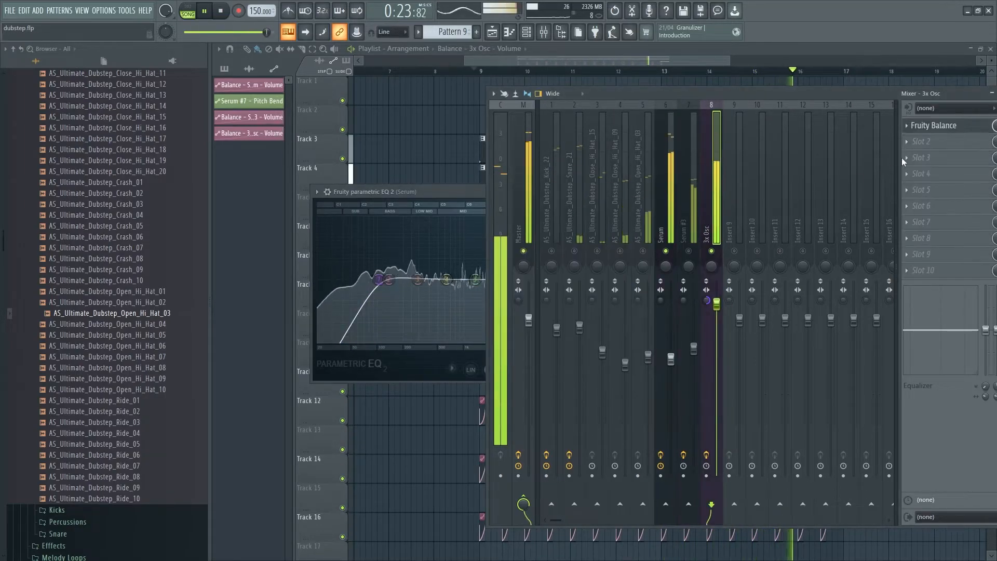
left_click(913, 143)
mouse_move(836, 264)
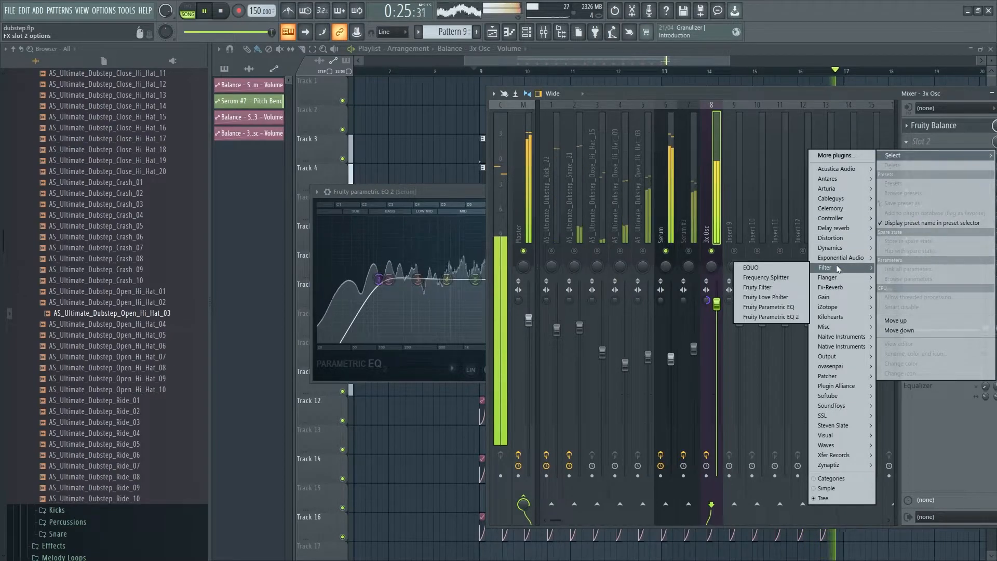
left_click(784, 316)
left_click_drag(613, 152, 613, 177)
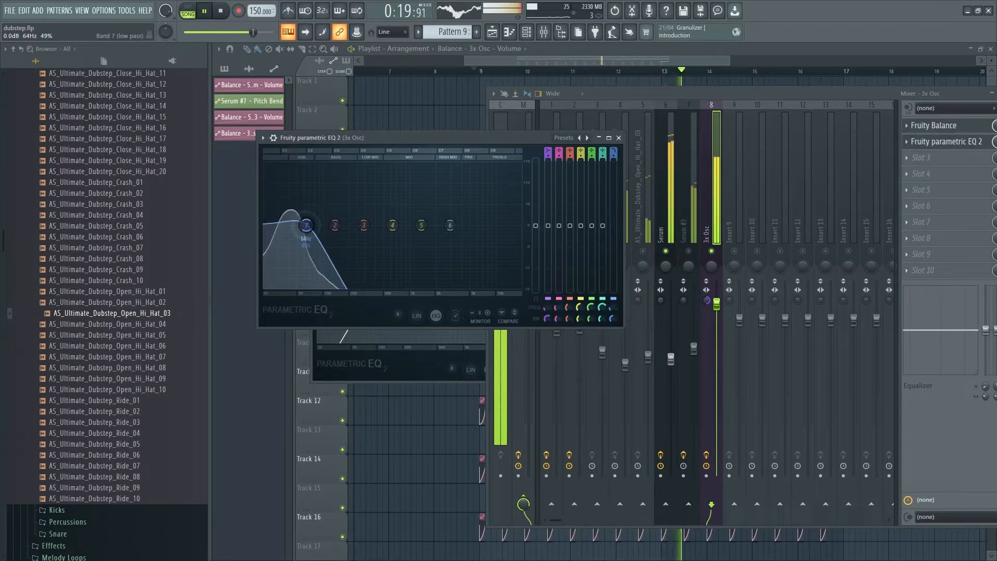
left_click(619, 138)
- Reopen the equalizer in slot 10 of the Serum mixer track and lower the cutoff frequency of its band 1 high pass slightly
left_click(677, 201)
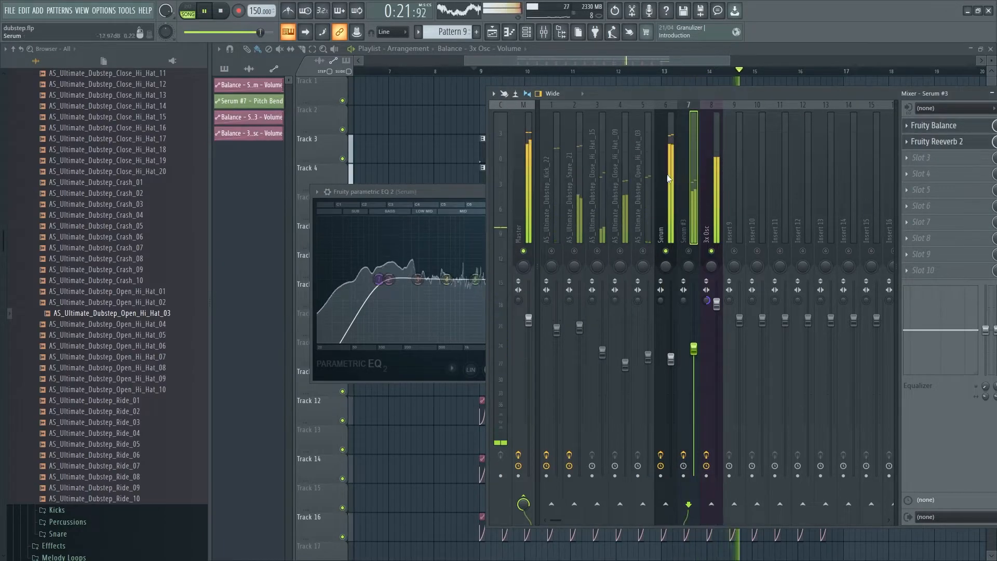
left_click(670, 177)
left_click(934, 270)
key("space")
key("space")
left_click_drag(379, 279, 373, 279)
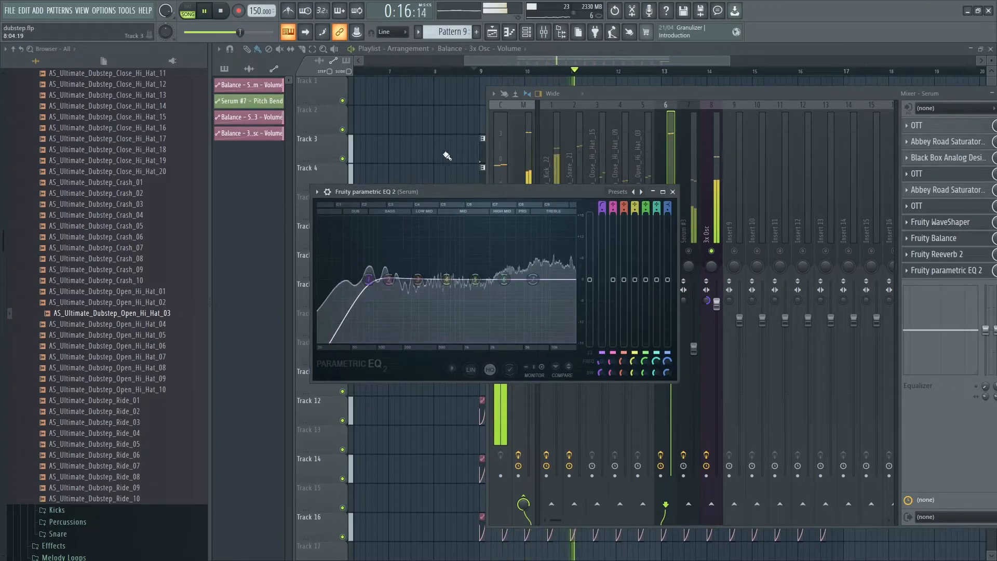
- Play back the arrangement through the end of the drop and stop playback
left_click(700, 255)
key("space")
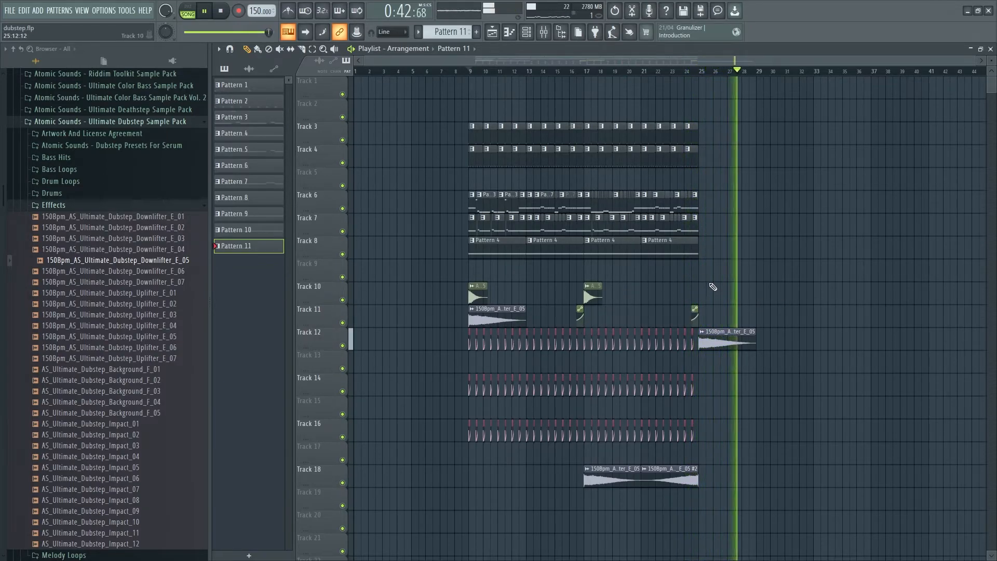
left_click(221, 11)
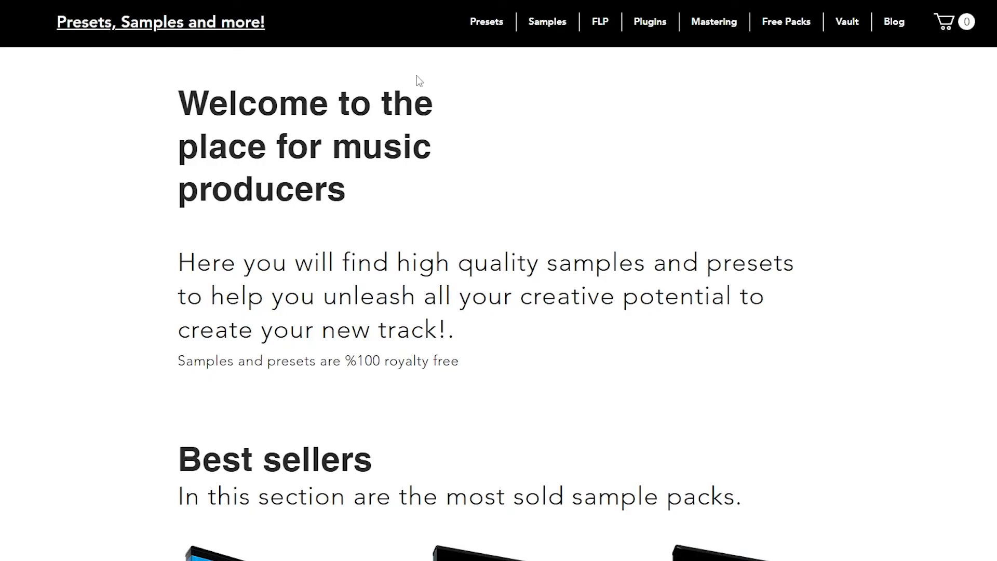
- Look through the ovamusic.website home page, from the best sellers and sample packs to the presets packs and blog posts
scroll(416, 75, "down", 15)
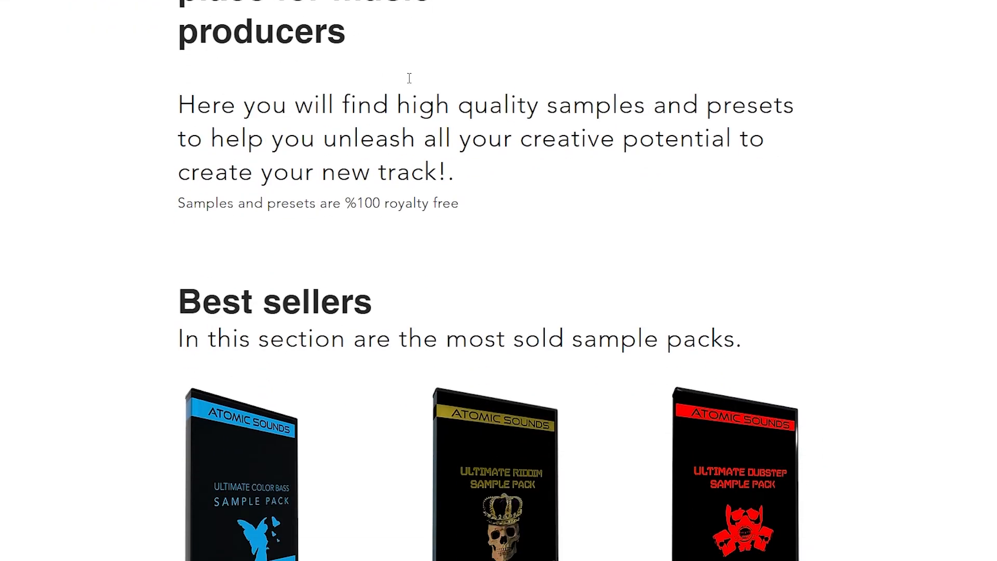
scroll(403, 139, "down", 14)
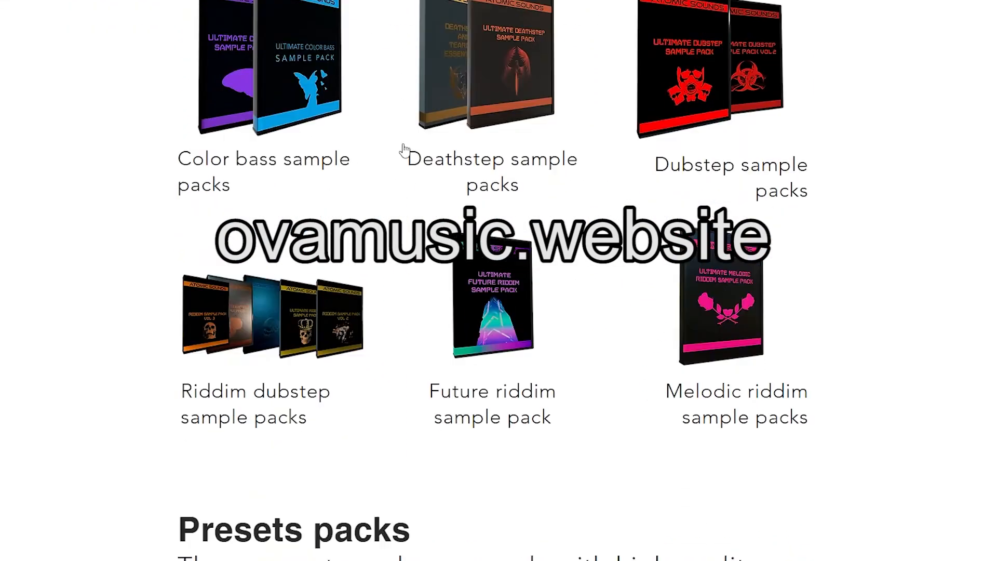
scroll(426, 140, "down", 10)
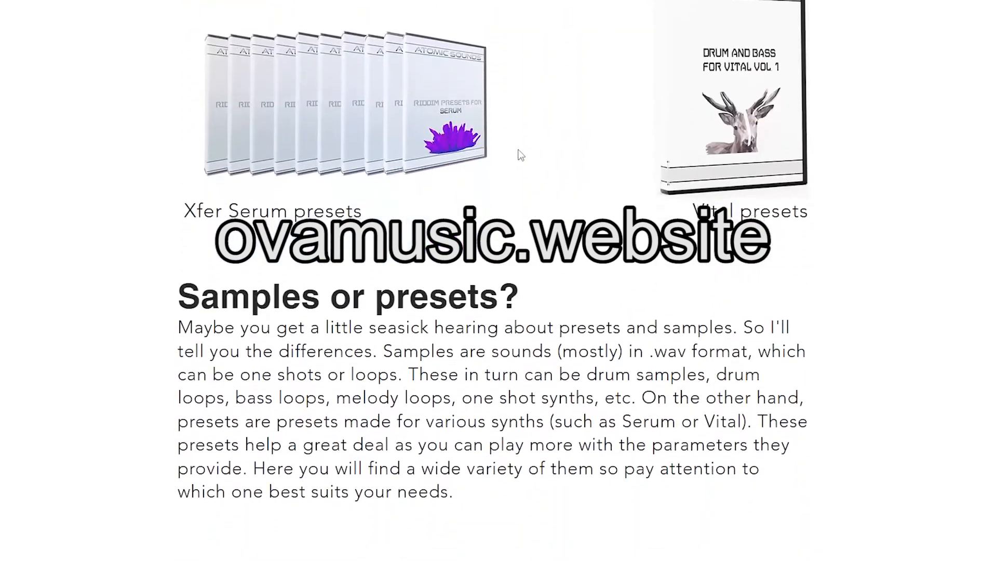
scroll(493, 281, "down", 7)
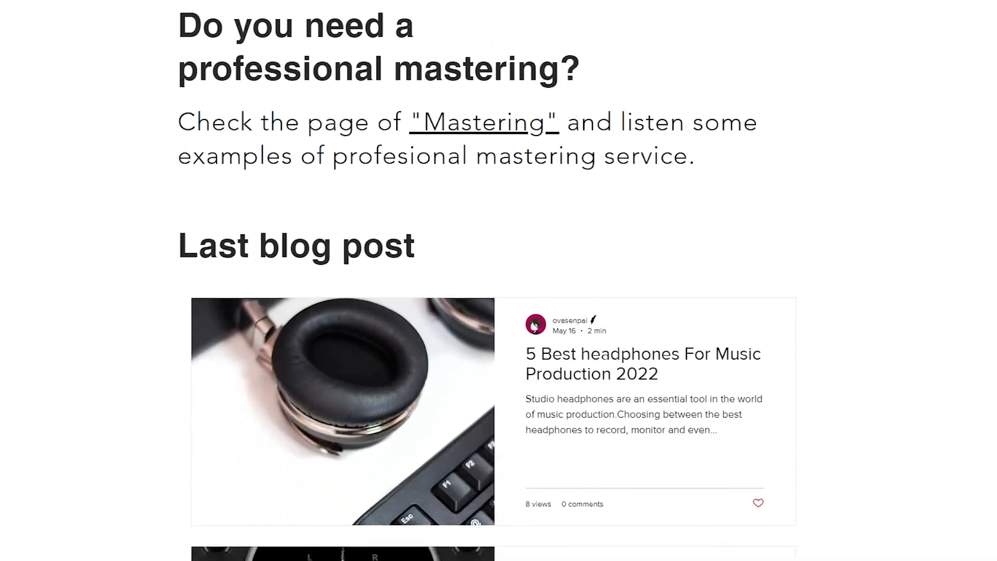